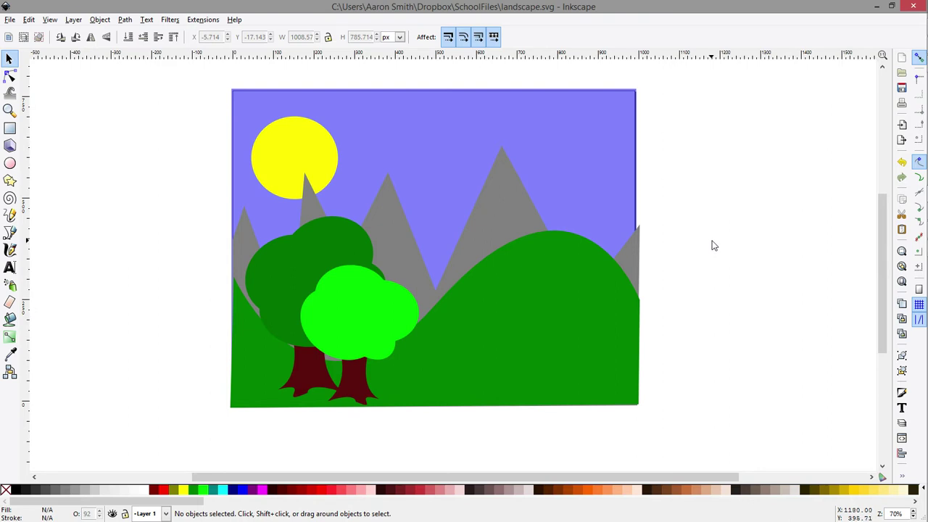
Switch to the blank new document and set its page to US Letter in landscape orientation
key(alt+Tab)
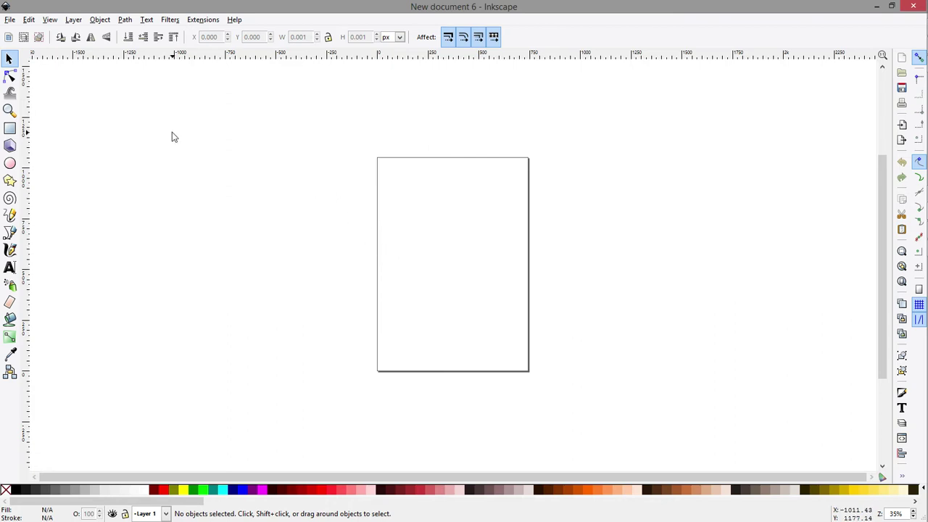
click(10, 20)
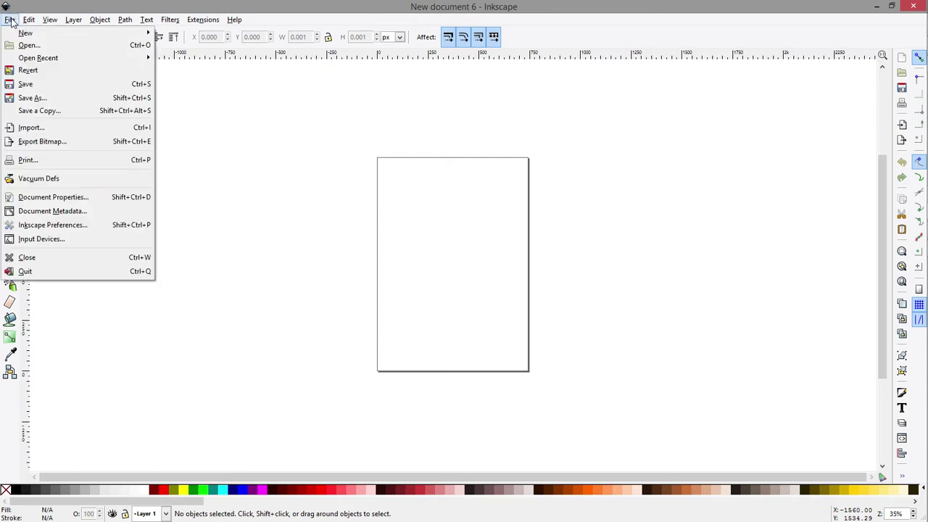
click(62, 197)
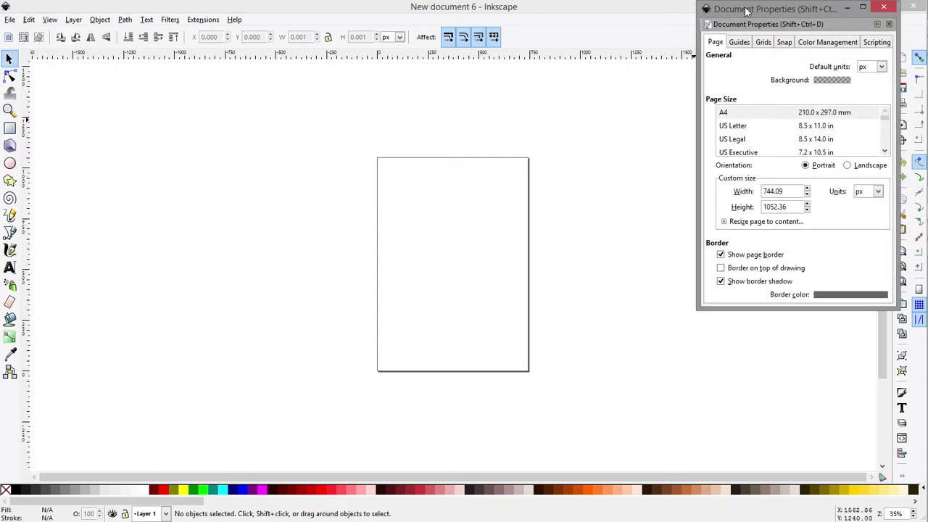
drag(744, 10, 661, 57)
click(654, 177)
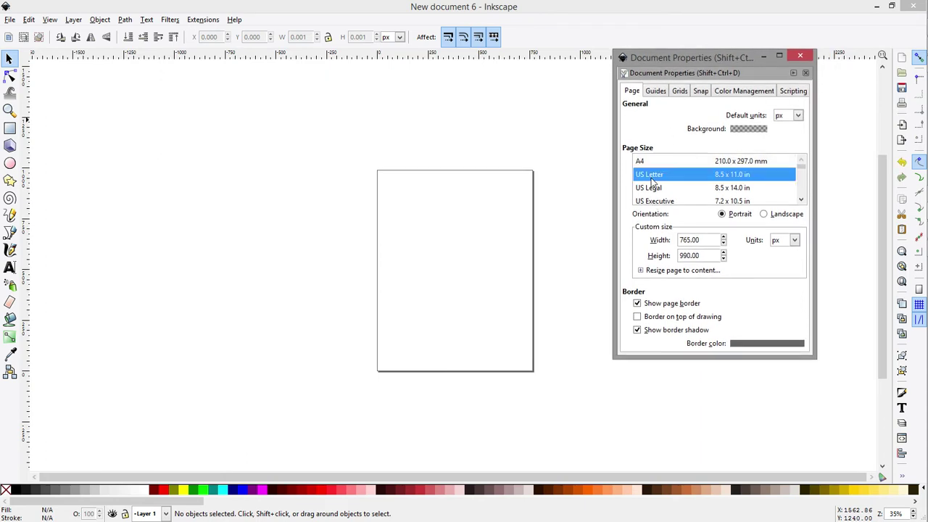
click(767, 216)
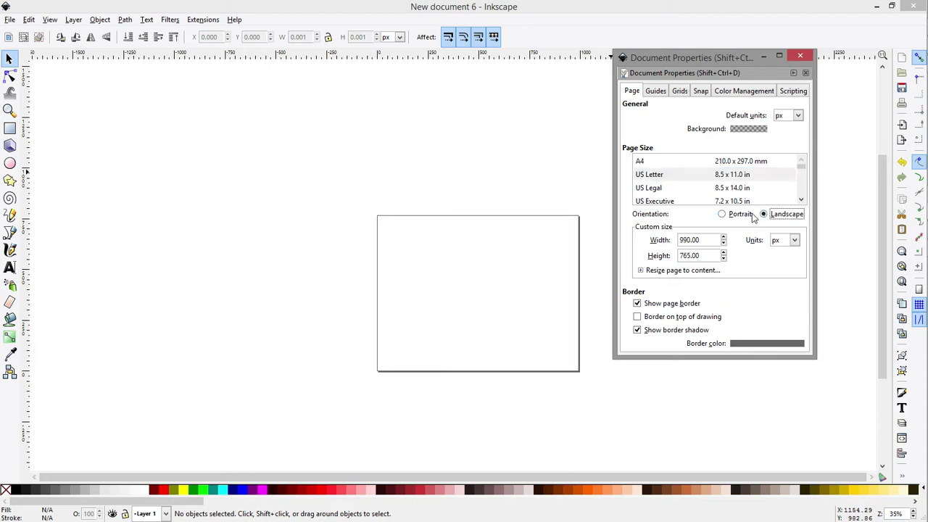
click(735, 213)
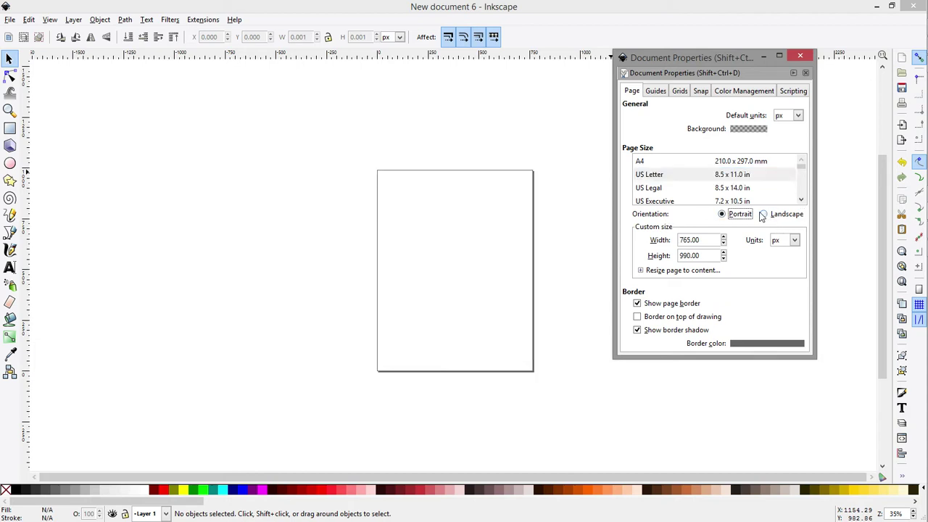
click(764, 215)
click(739, 214)
click(783, 215)
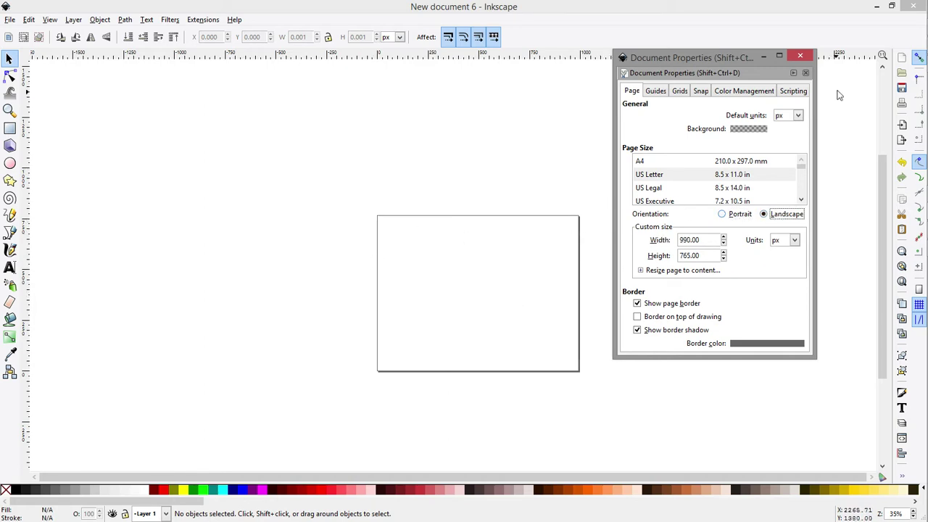
click(798, 58)
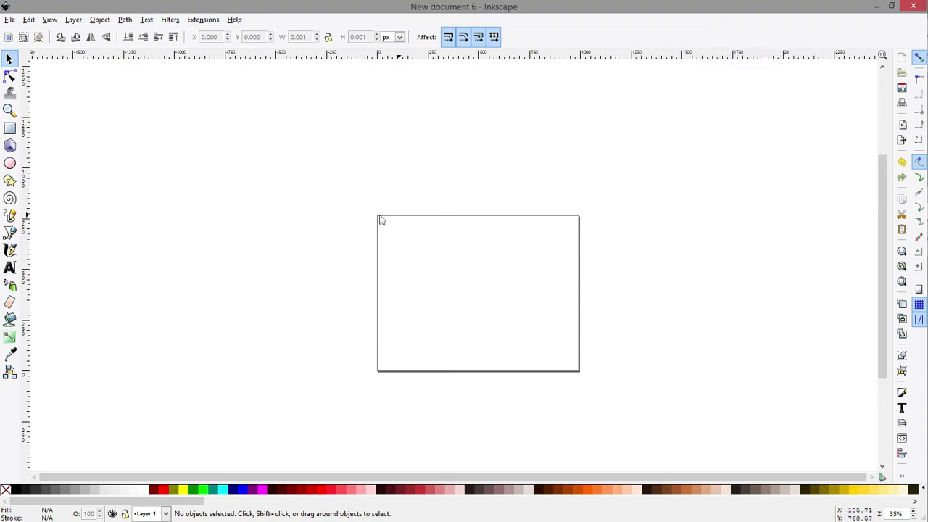
Draw a rectangle about 1000 by 771 px covering the whole page as the sky background
click(10, 129)
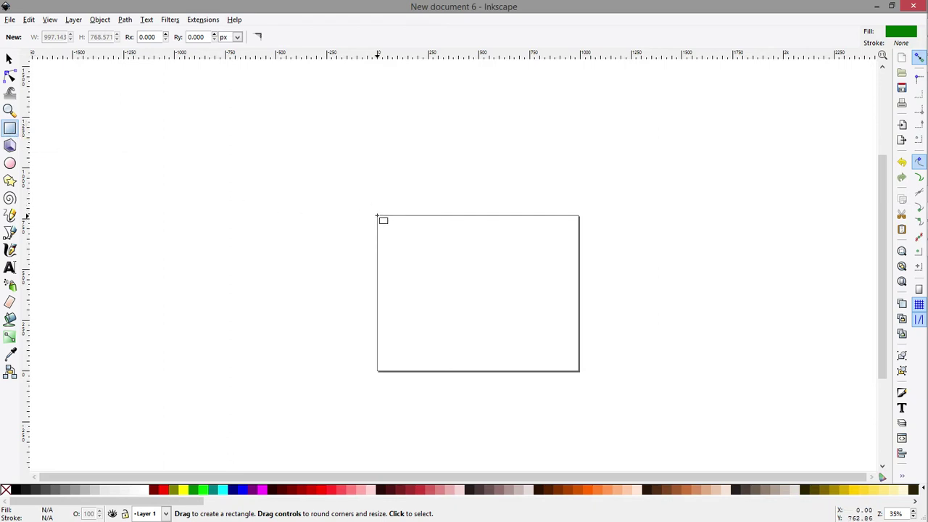
drag(377, 215, 580, 372)
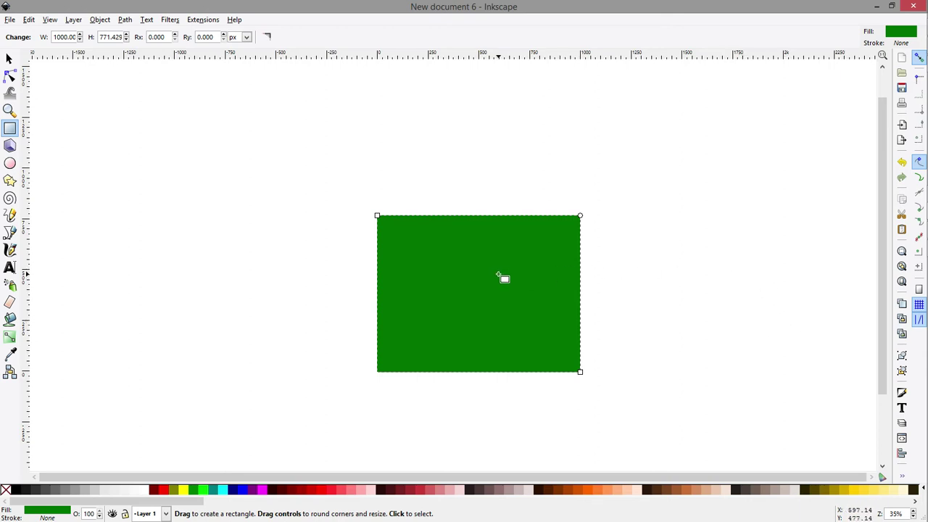
scroll(499, 275, up, 1)
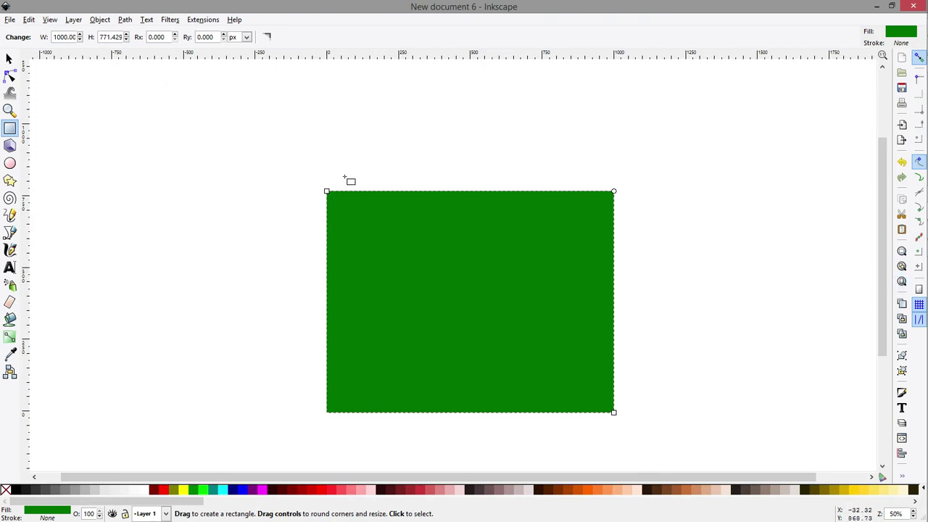
ctrl+scroll(484, 327, up, 1)
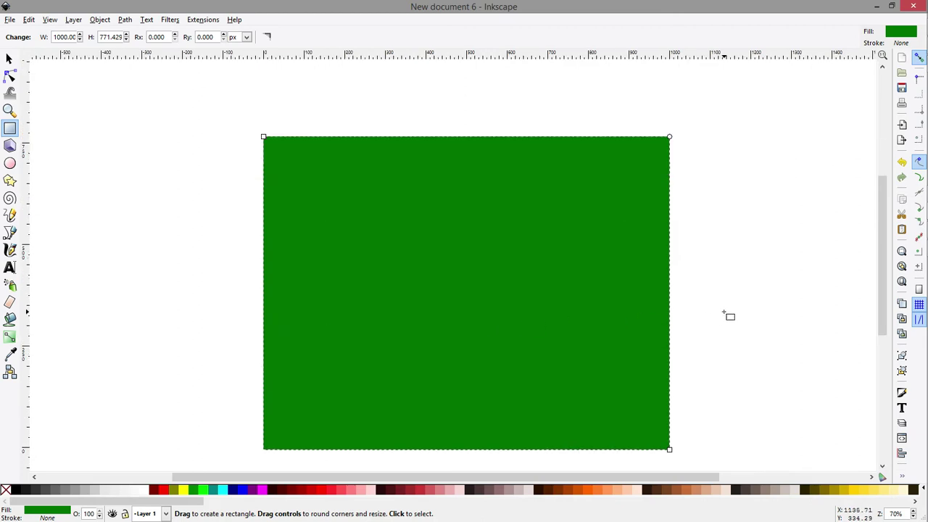
scroll(725, 314, down, 3)
scroll(724, 314, up, 1)
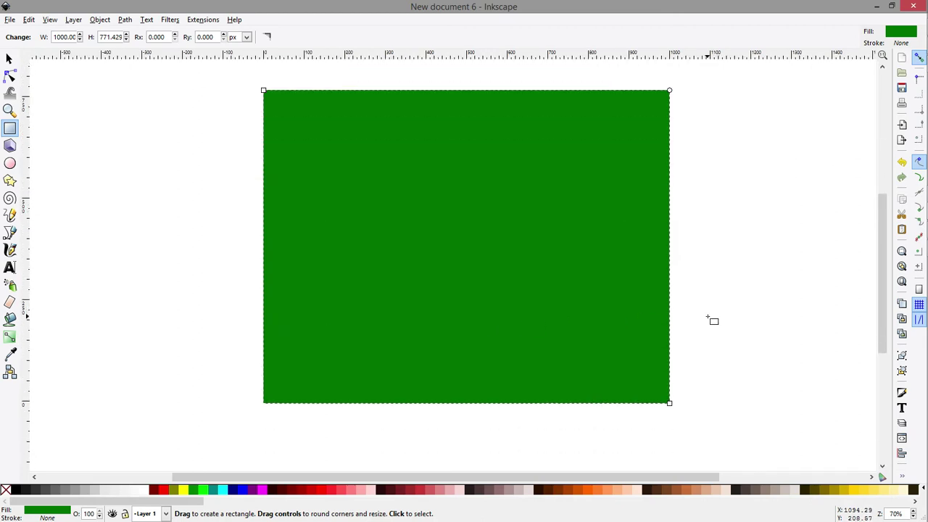
Fill the background rectangle with a flat sky blue, RGB 0, 134, 255
click(233, 491)
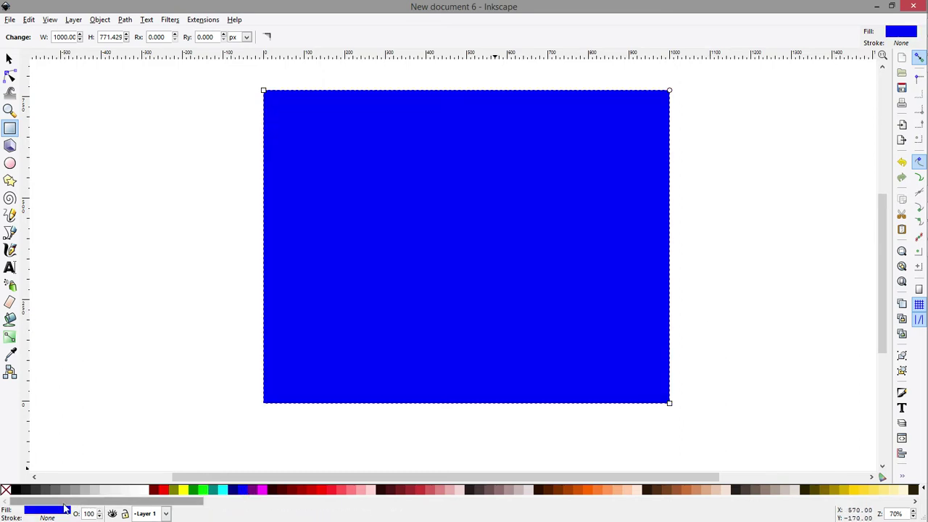
drag(58, 502, 20, 515)
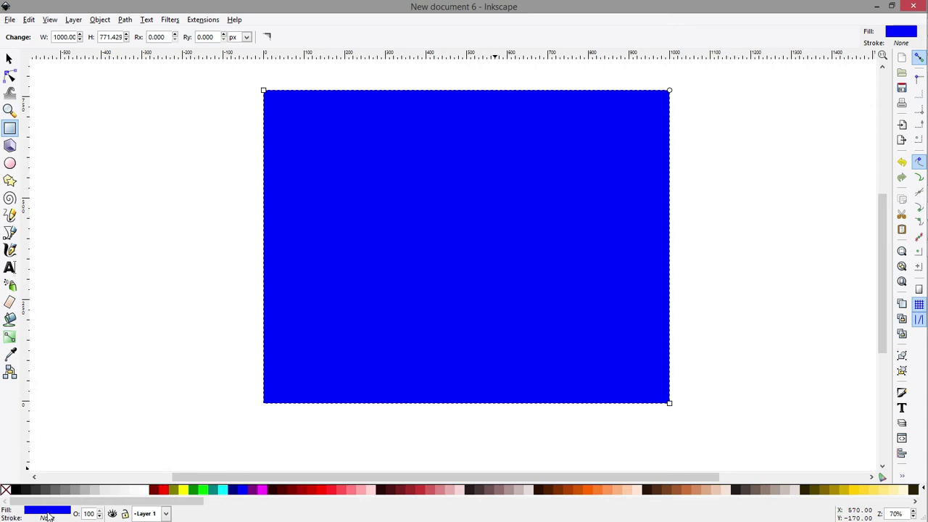
click(47, 511)
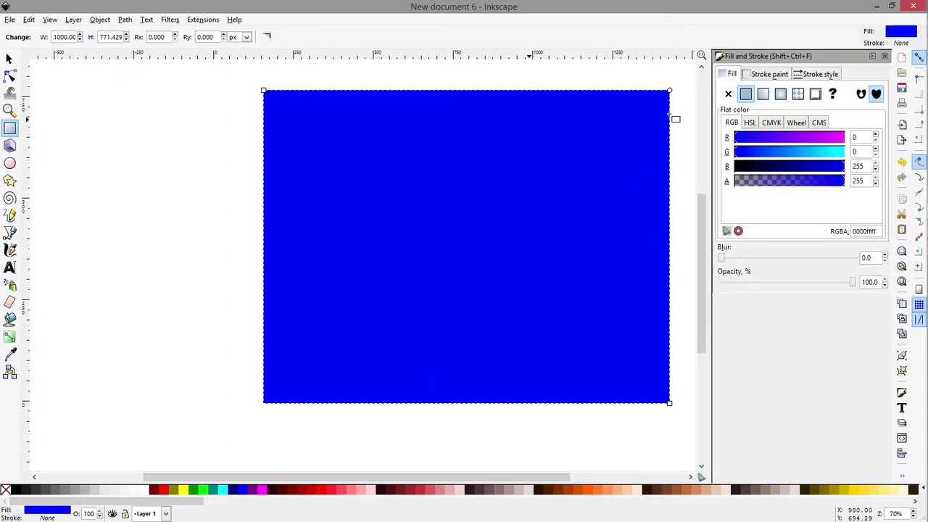
mouse_move(790, 150)
mouse_down()
mouse_move(809, 152)
mouse_move(792, 151)
mouse_up()
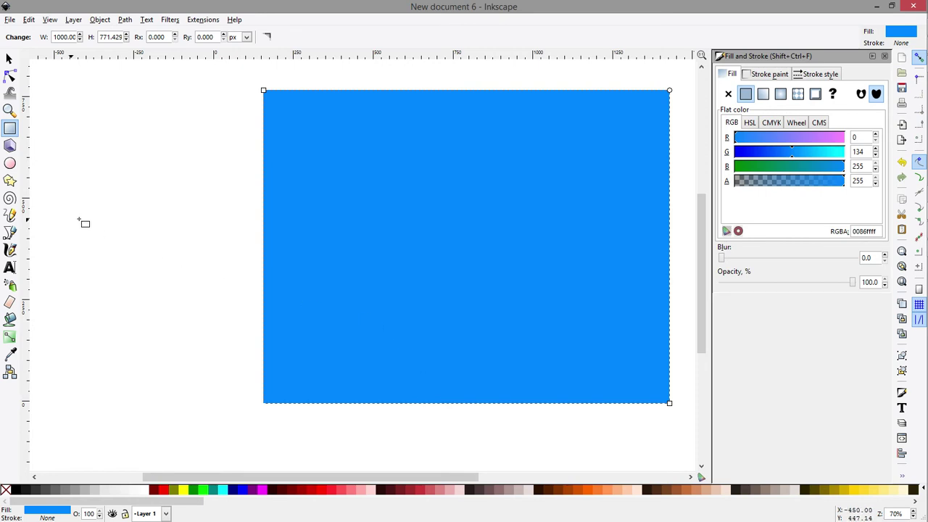
Draw a round ellipse about 243 by 250 px beside the page for the sun and fill it yellow
click(9, 164)
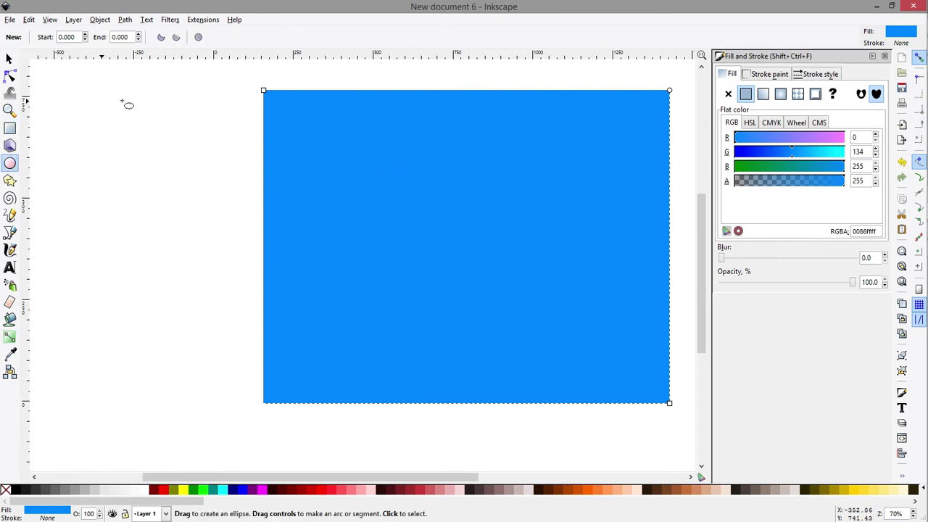
drag(122, 101, 222, 204)
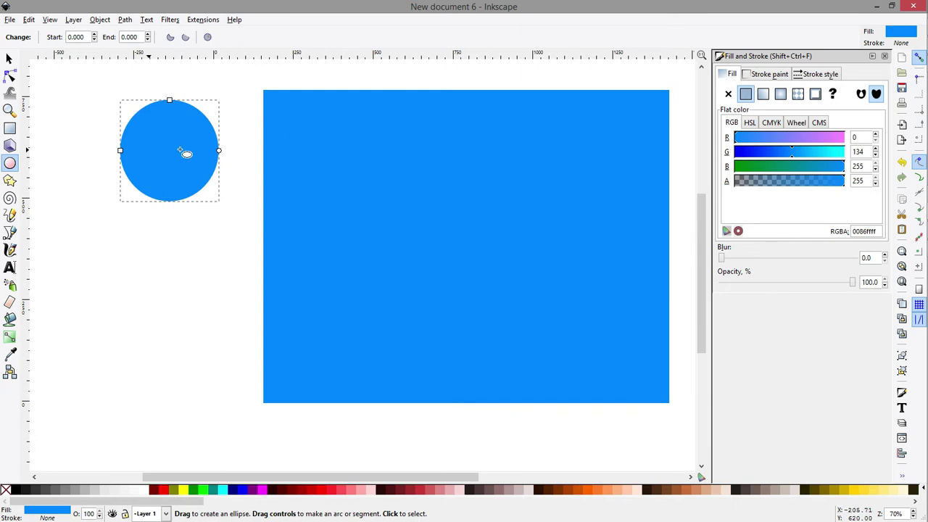
click(183, 490)
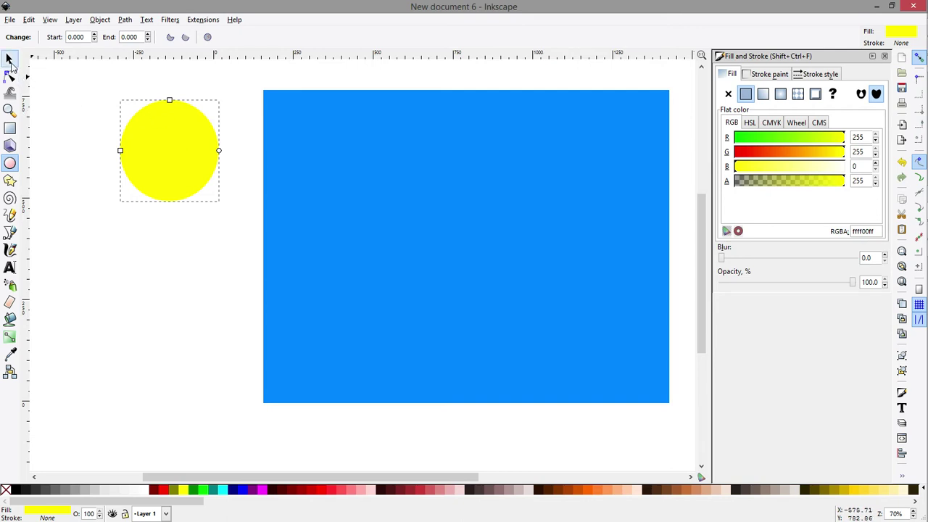
Scale the yellow sun down to about 171 px across and move it into the upper-left area of the sky
click(10, 61)
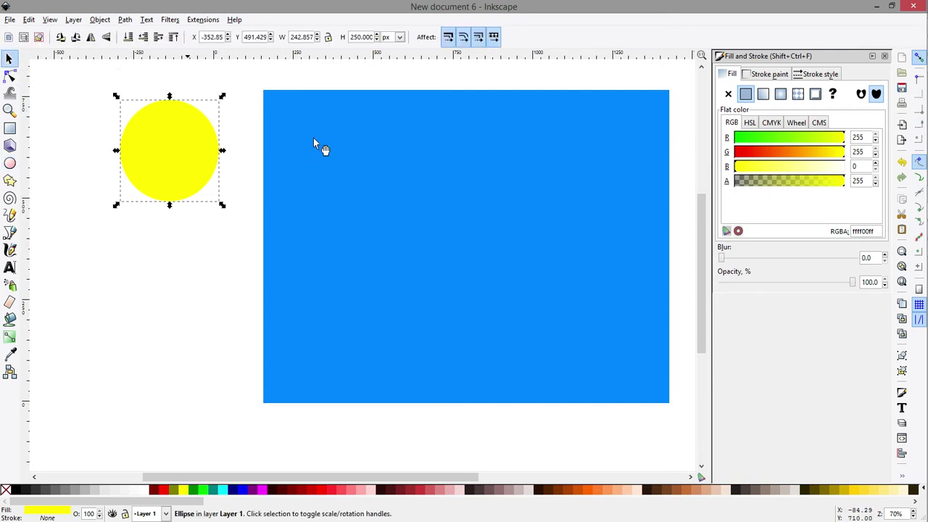
drag(223, 95, 196, 128)
drag(167, 174, 360, 168)
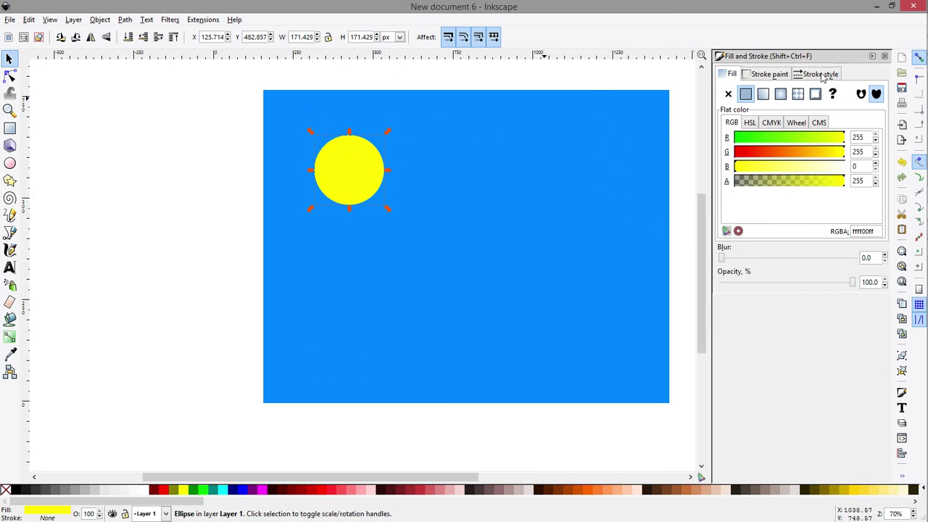
Try a flat black stroke 12.596 px wide around the sun and remove the stroke again
click(769, 74)
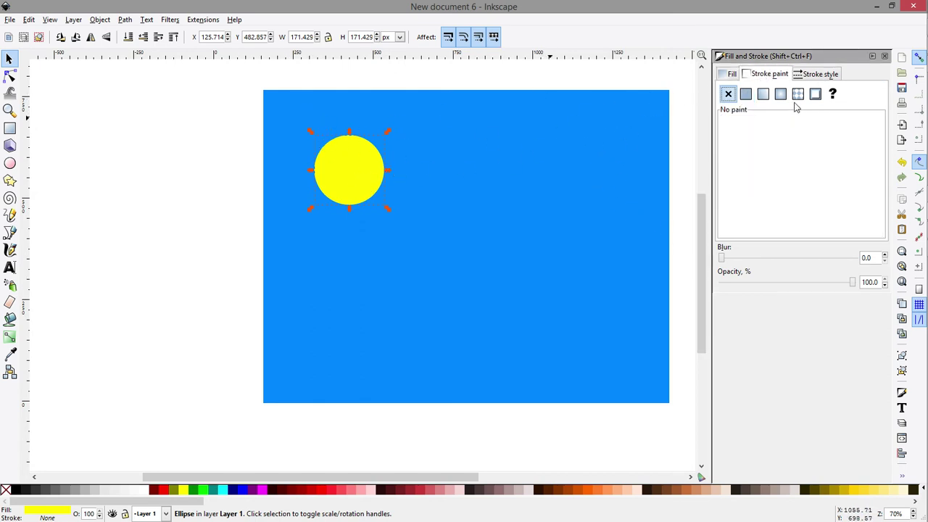
click(745, 95)
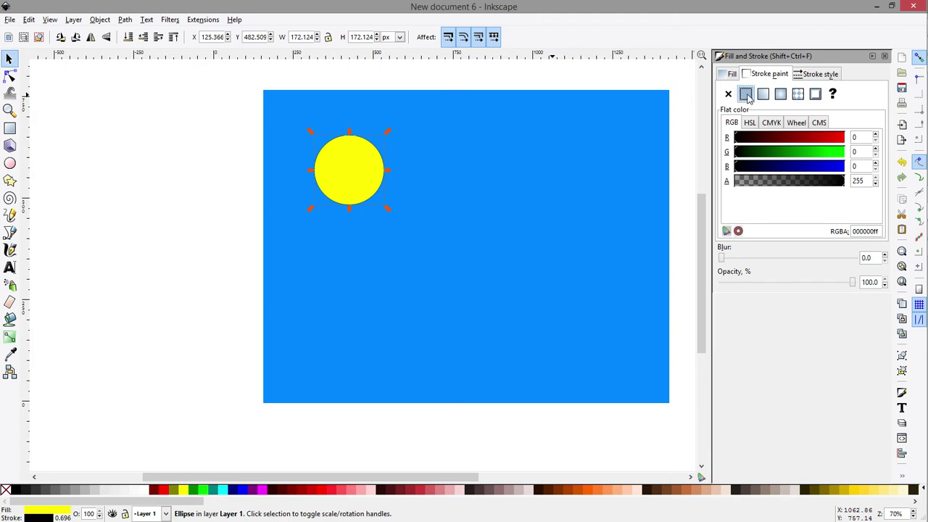
click(829, 75)
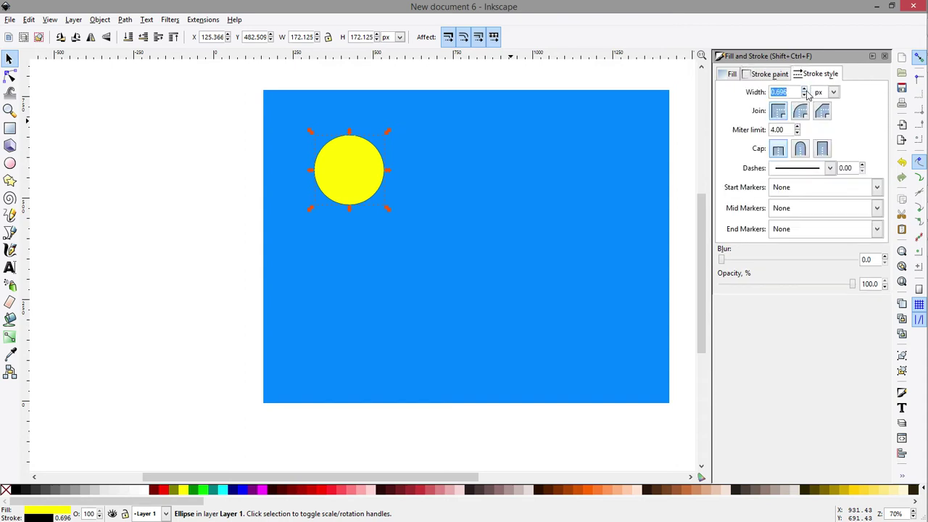
click(804, 90)
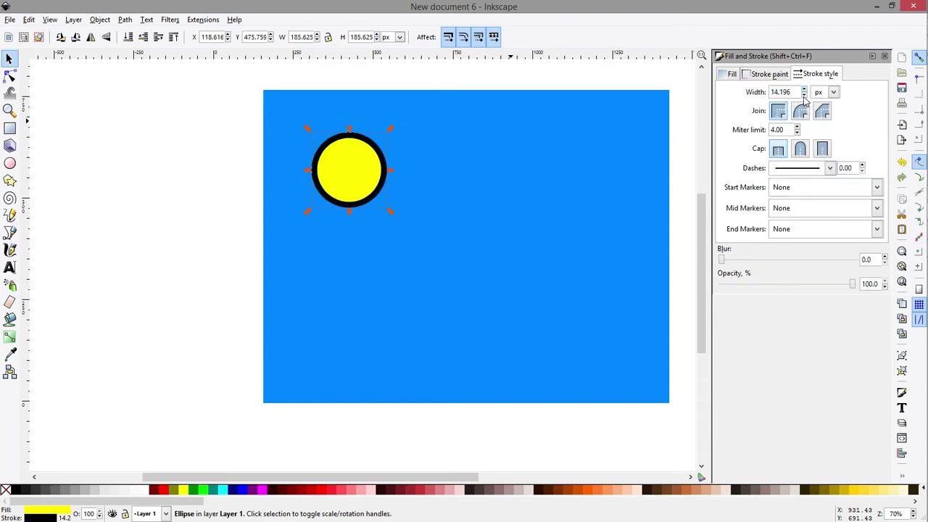
click(803, 95)
click(804, 95)
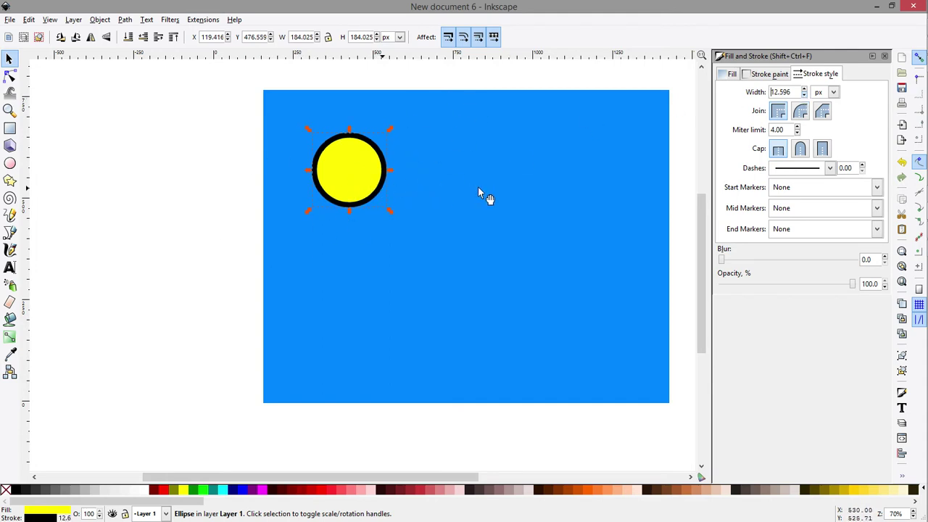
click(763, 75)
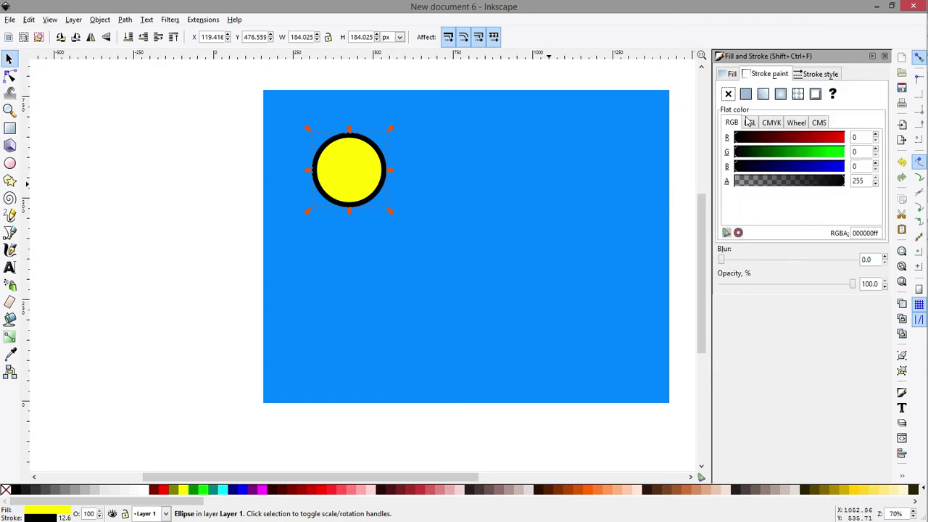
click(729, 94)
Try the sky rectangle without a fill, restore its flat blue fill and check its stroke paint setting
click(544, 156)
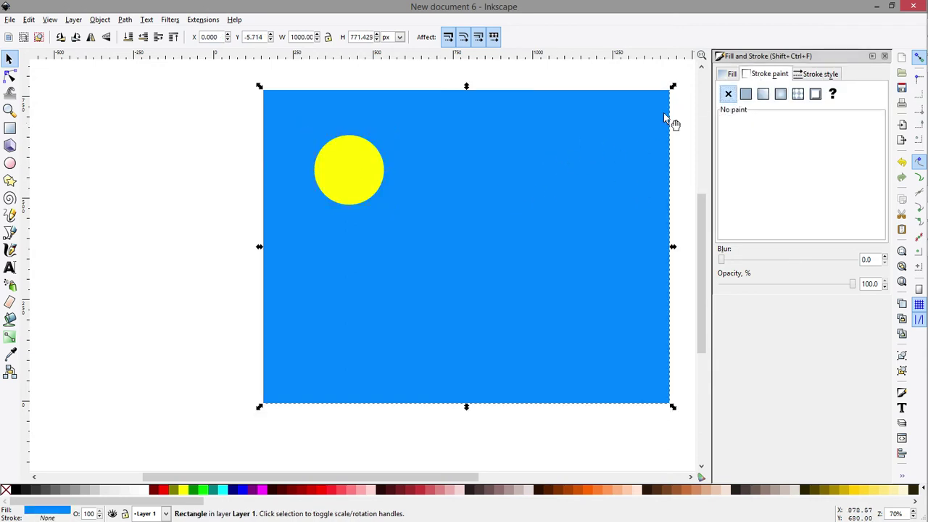
click(731, 74)
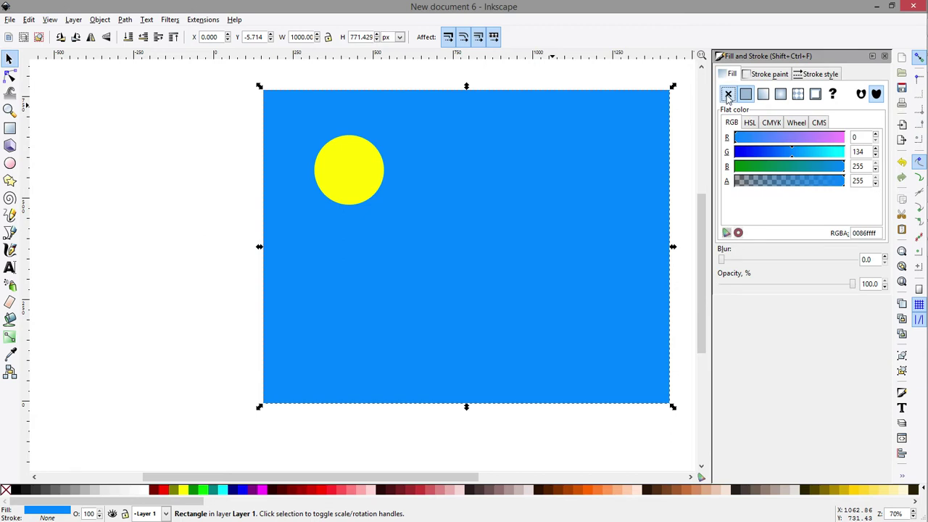
click(728, 95)
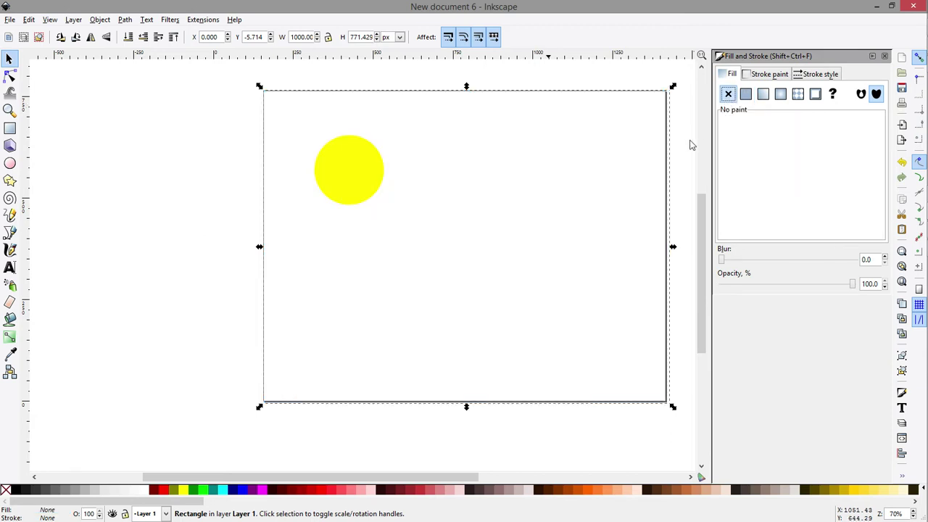
click(746, 95)
click(758, 75)
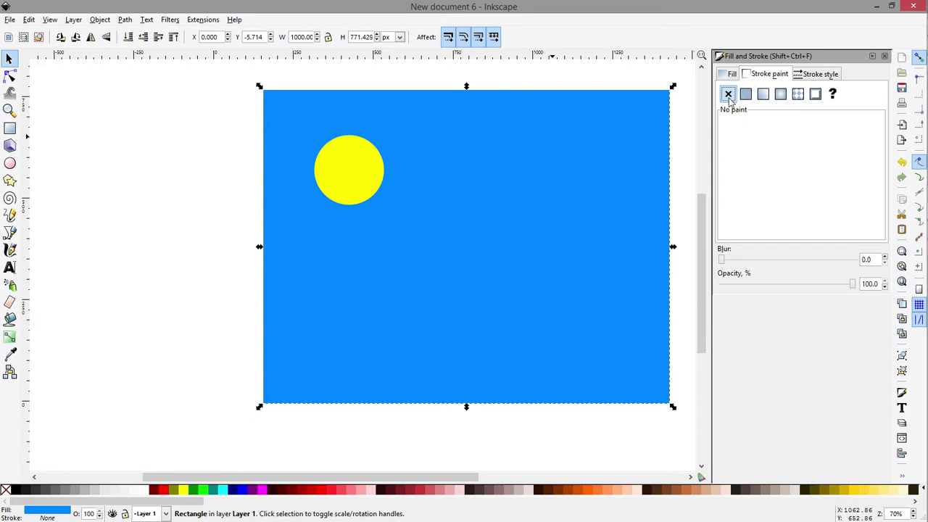
click(729, 77)
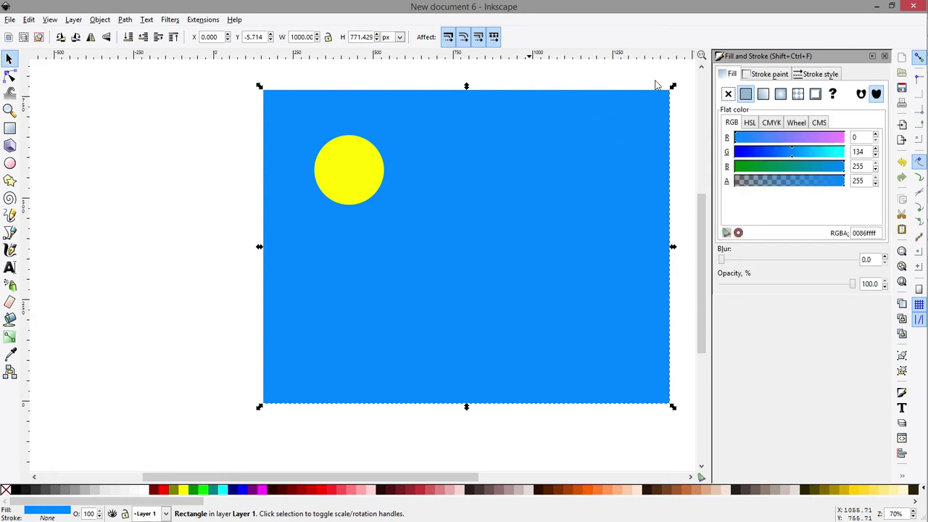
Try moving the sky rectangle and sun together off the page and move them back over it
click(101, 196)
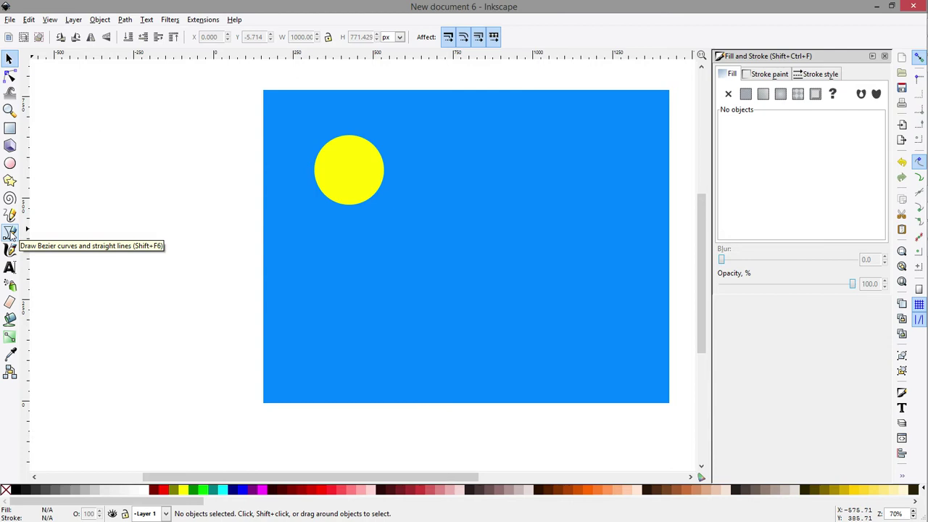
click(9, 232)
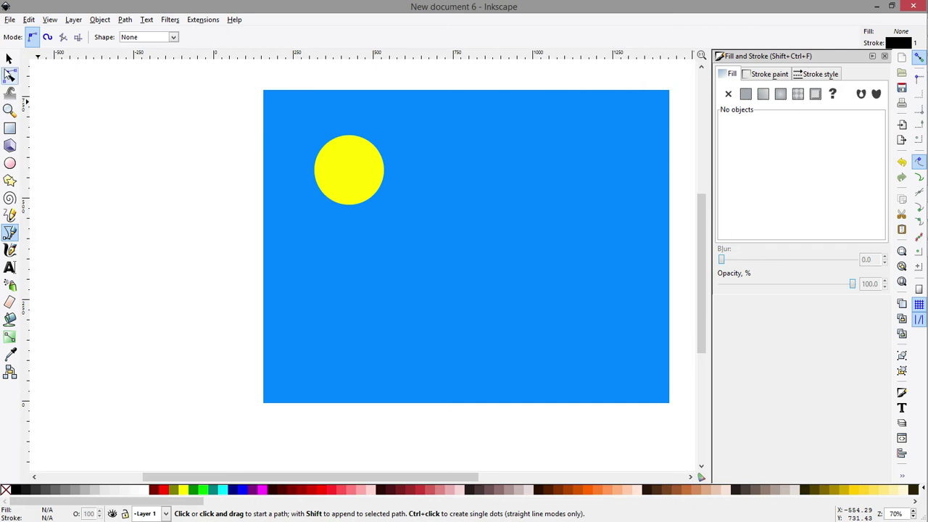
click(10, 58)
drag(237, 83, 449, 442)
drag(464, 481, 311, 473)
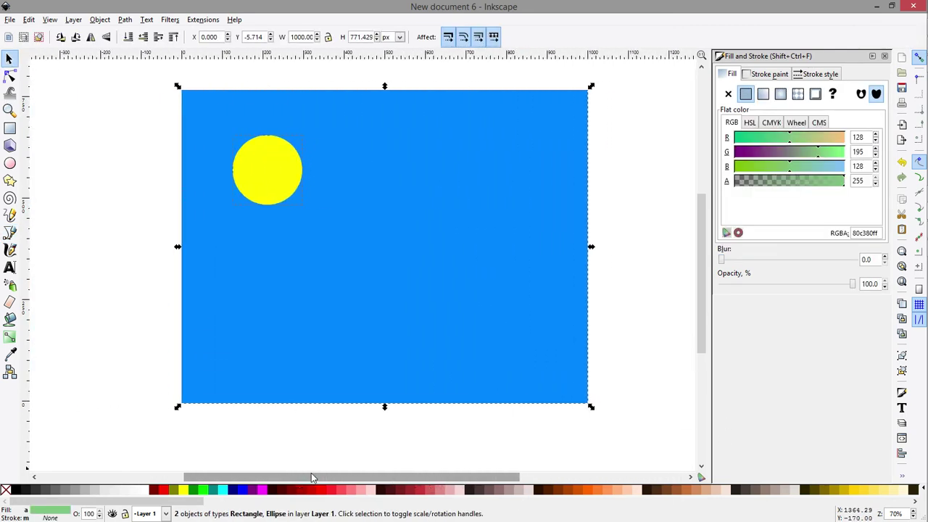
drag(412, 284, 176, 411)
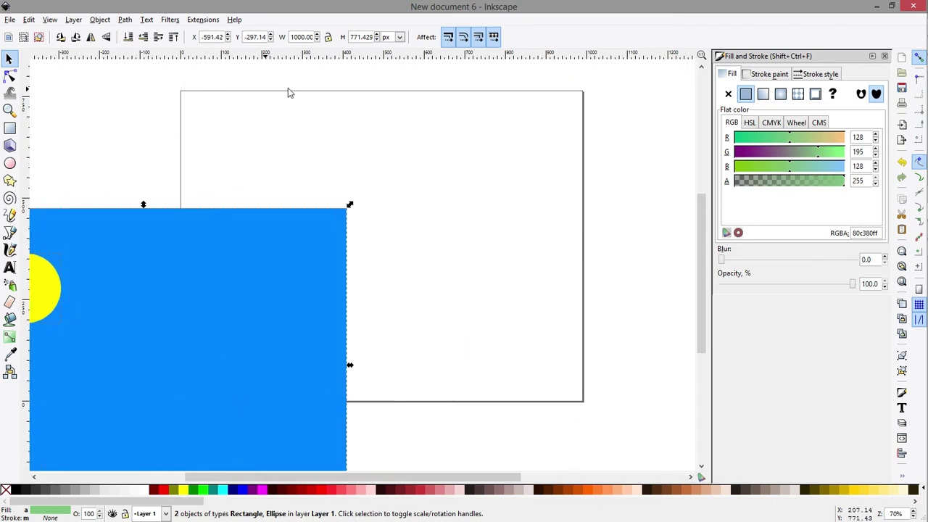
drag(222, 368, 461, 250)
click(90, 280)
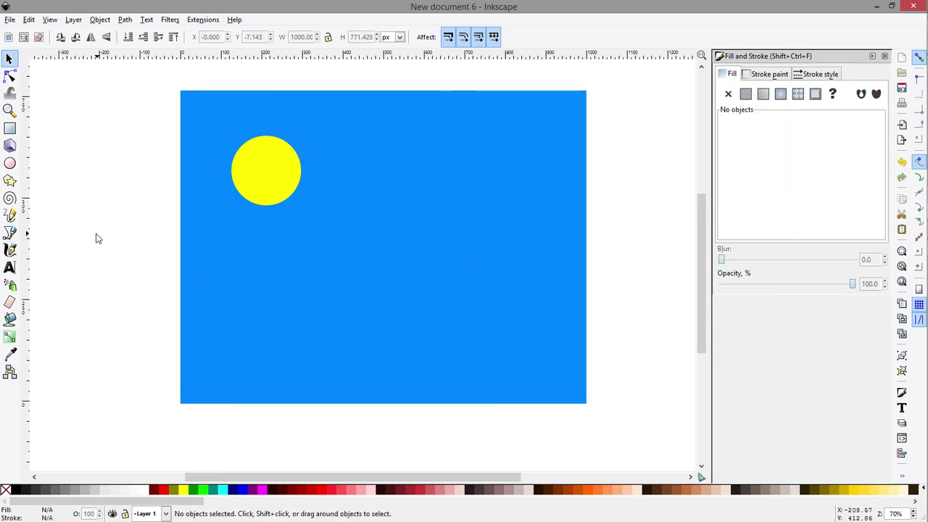
Start a straight-segment Bezier path partway down the sky's left edge, around both lower corners and up its right edge to above mid-height
click(11, 232)
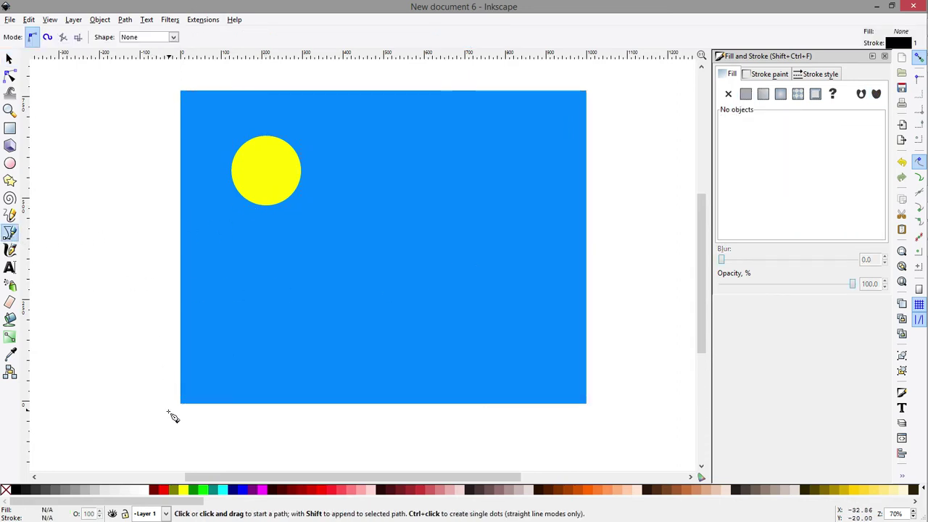
click(179, 259)
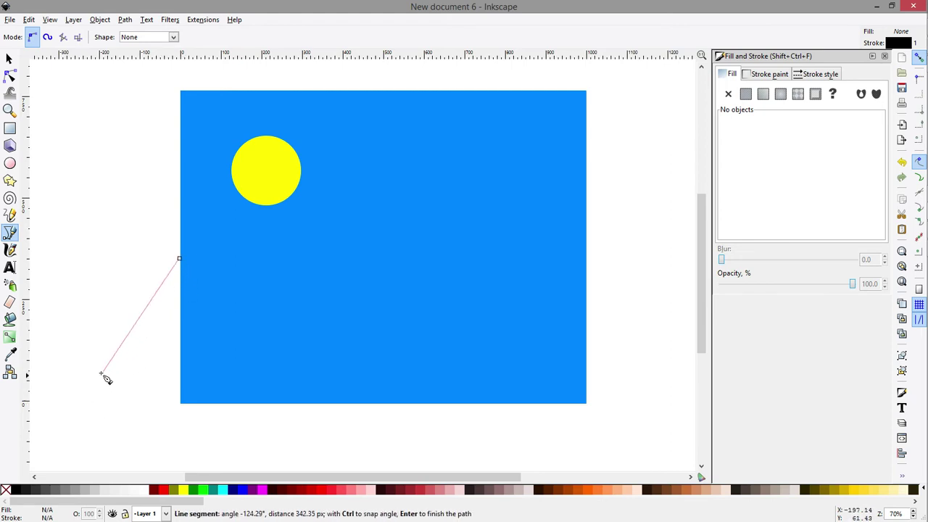
click(182, 406)
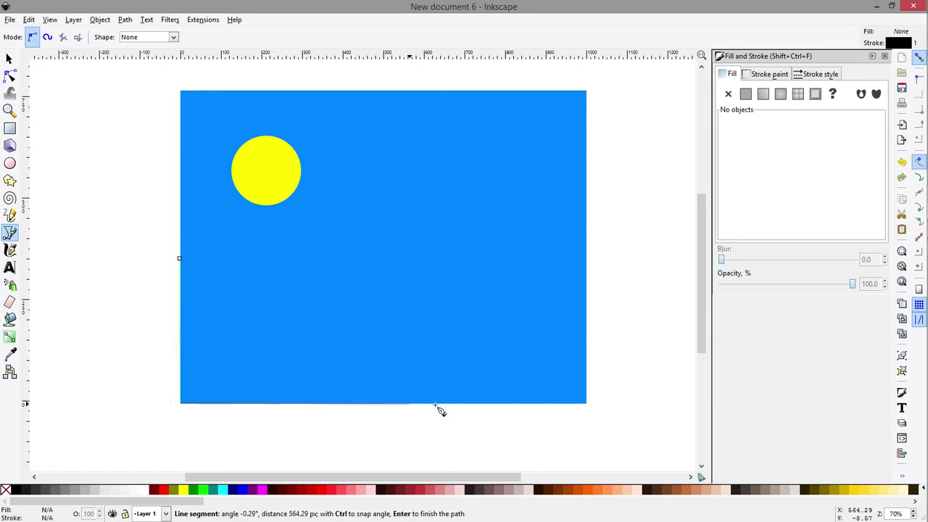
click(586, 404)
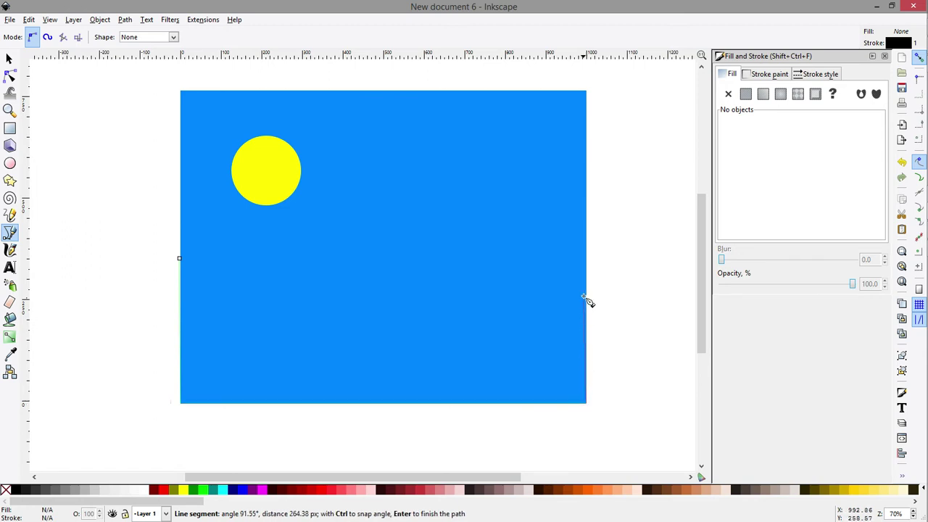
click(587, 205)
Continue the path as a zigzag ridge with four sharp peaks back across the sky and close it at its starting node
click(542, 303)
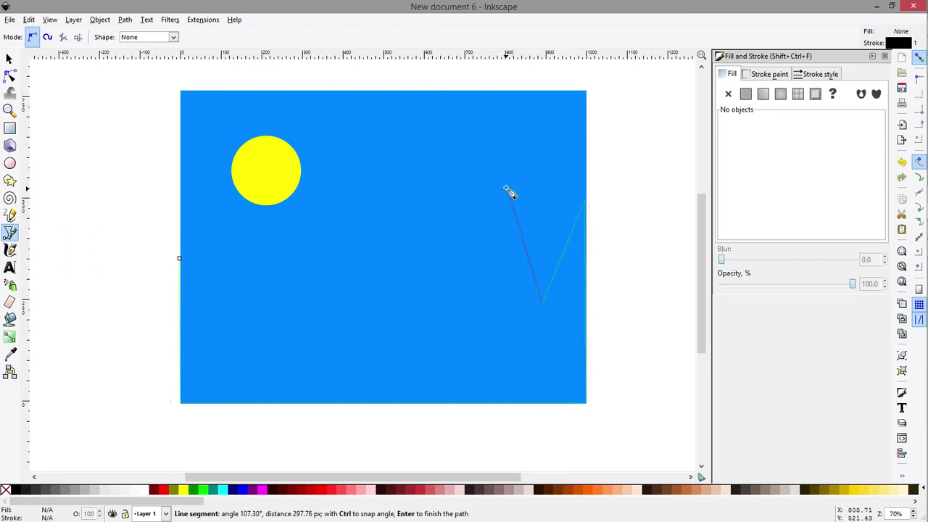
click(486, 168)
click(432, 282)
click(416, 161)
click(342, 286)
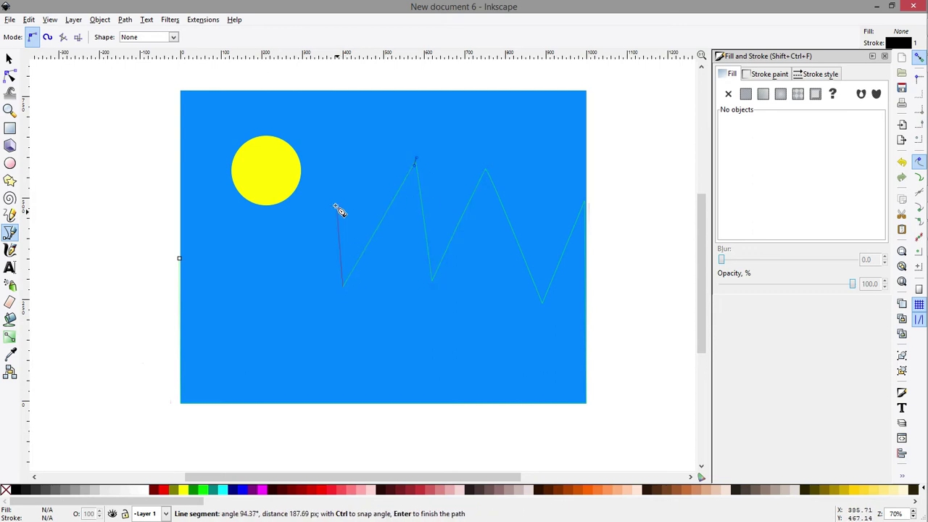
click(325, 197)
click(252, 287)
click(226, 187)
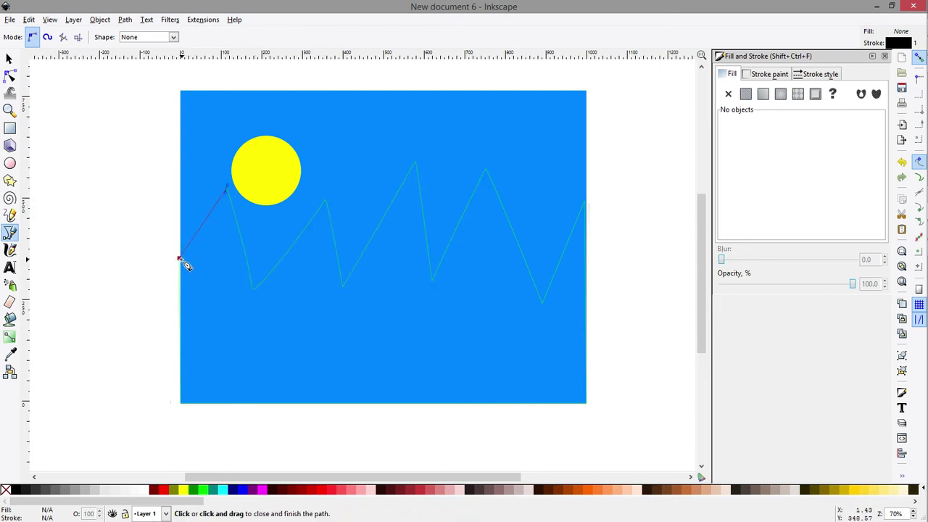
click(180, 259)
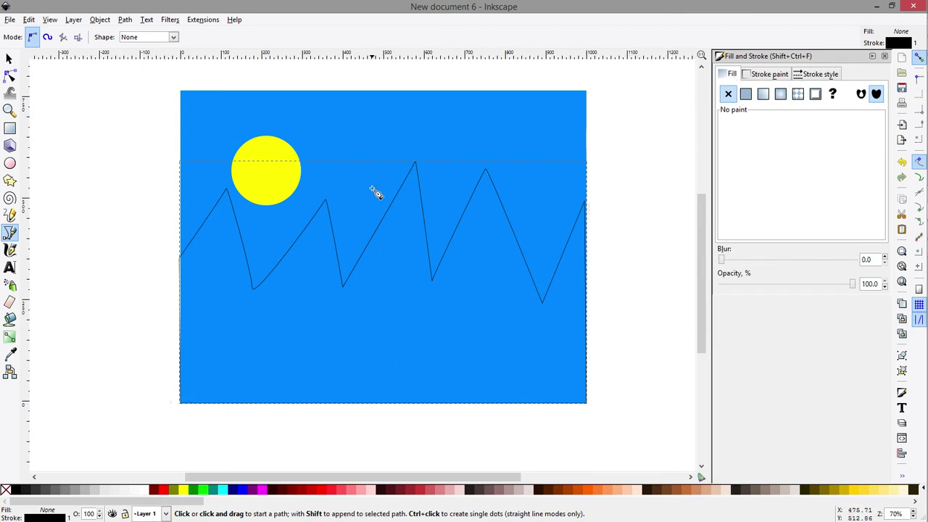
Give the mountain shape a flat grey 808080 fill and remove its stroke
click(746, 94)
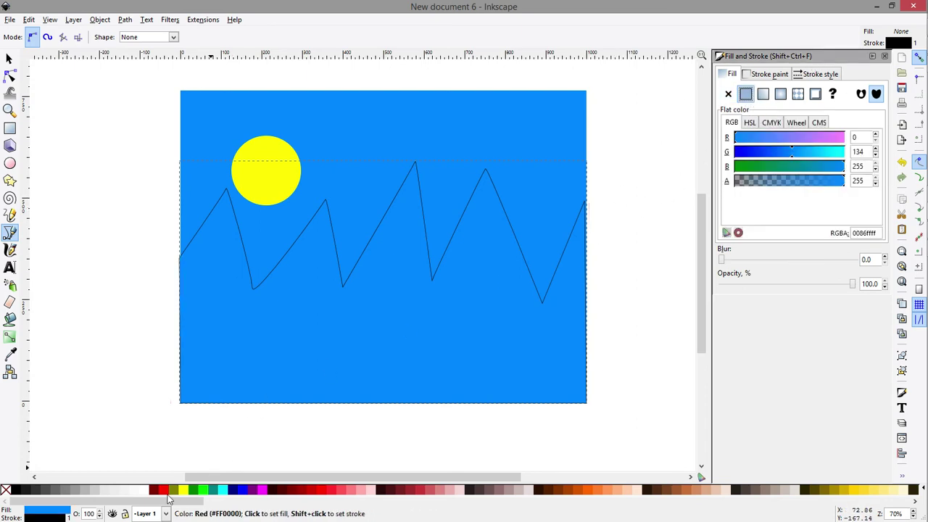
click(69, 491)
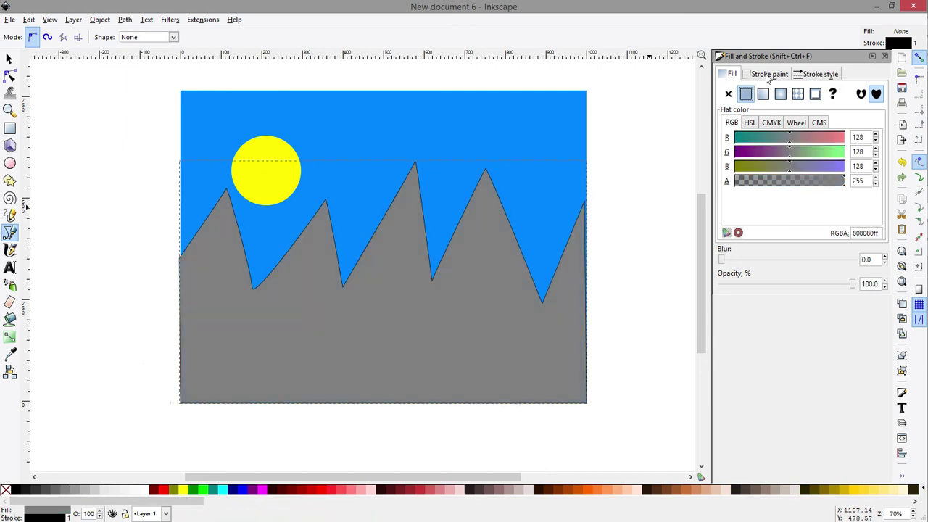
click(769, 74)
click(728, 94)
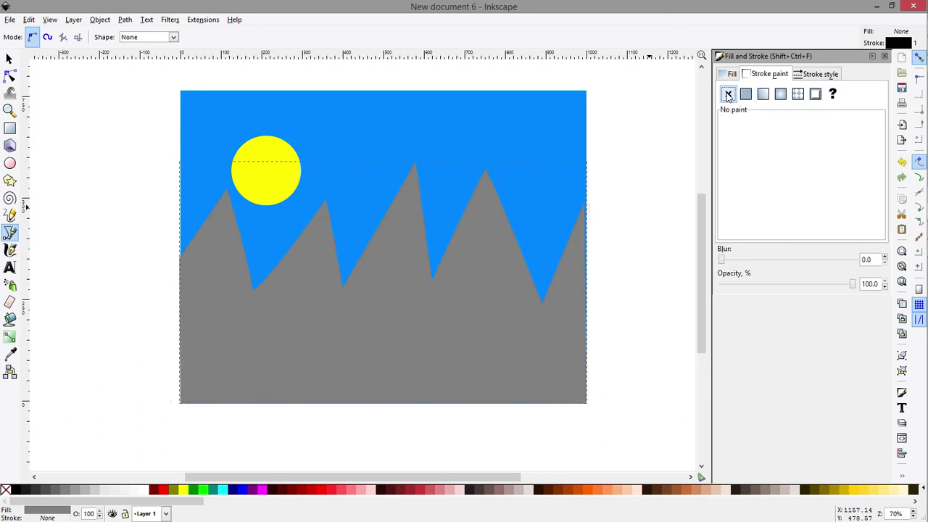
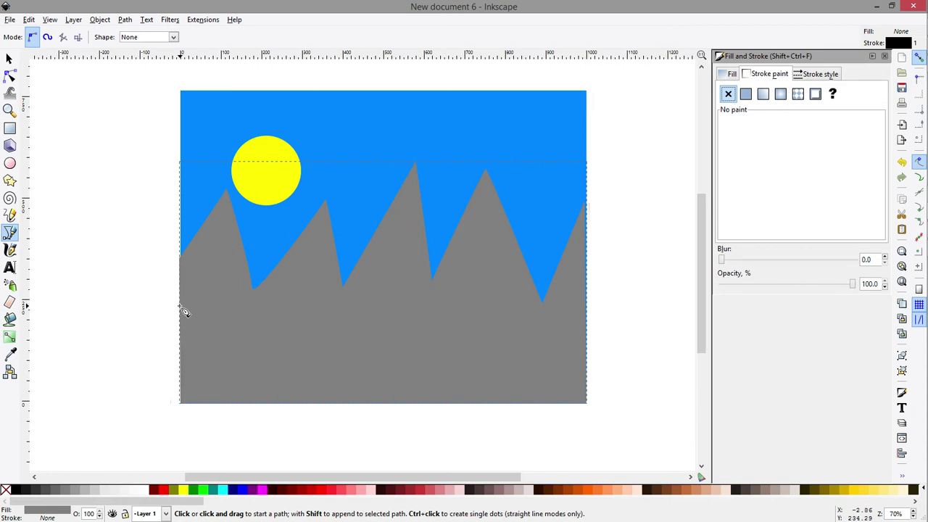
Draw a closed Bezier hill shape around the page's lower corners with an S-curved upper edge, higher on the right side
click(180, 306)
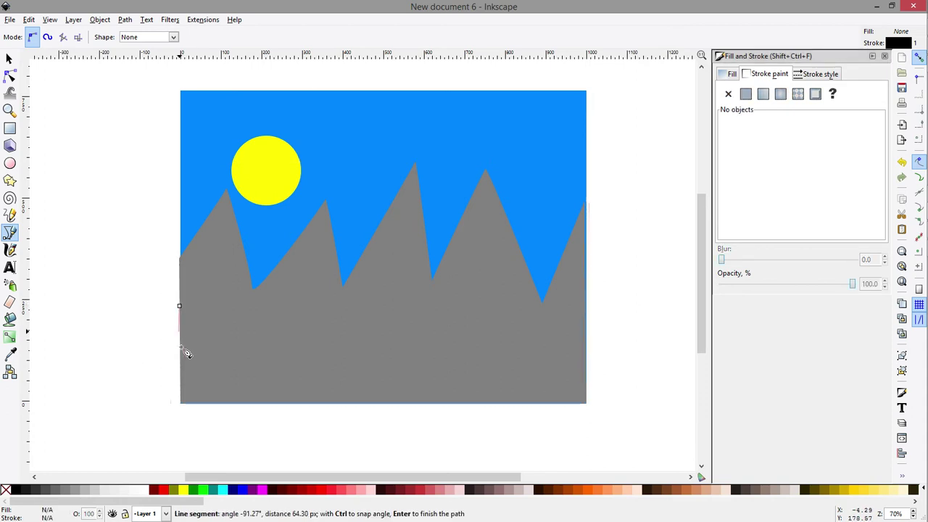
click(182, 405)
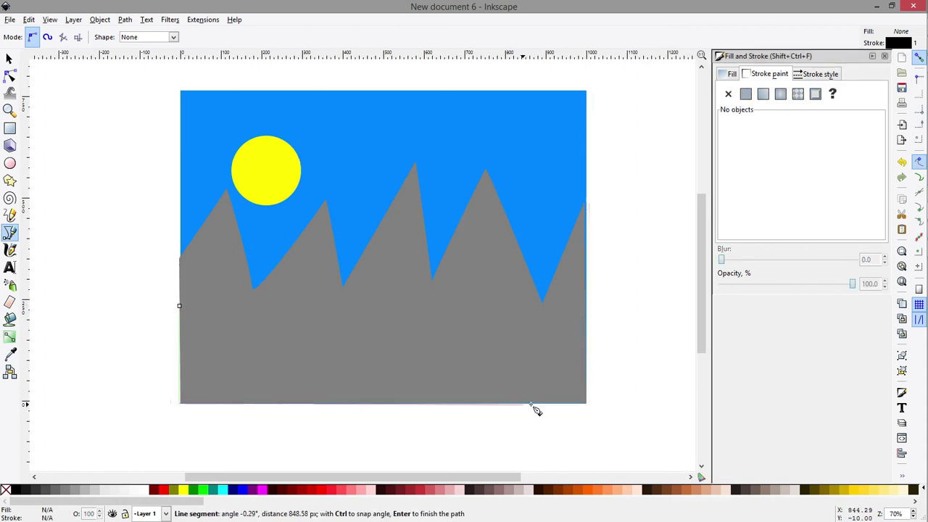
click(587, 404)
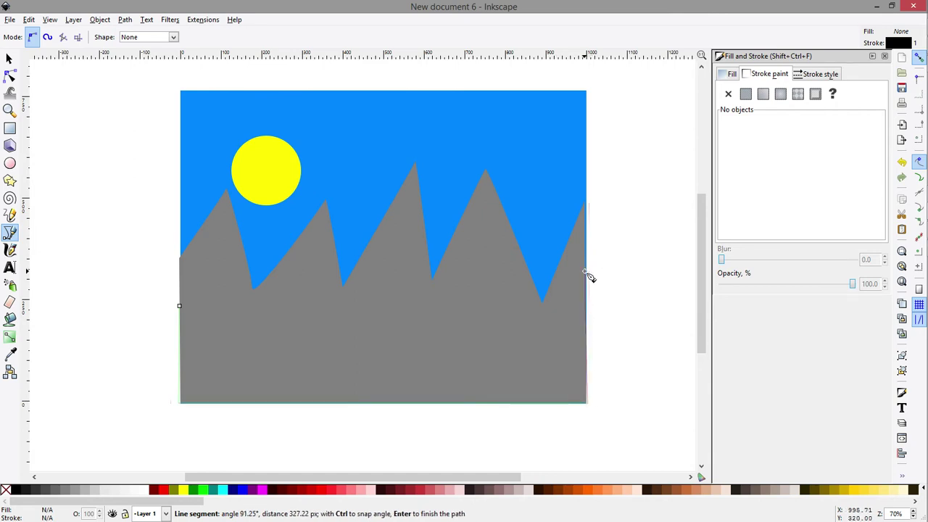
click(586, 274)
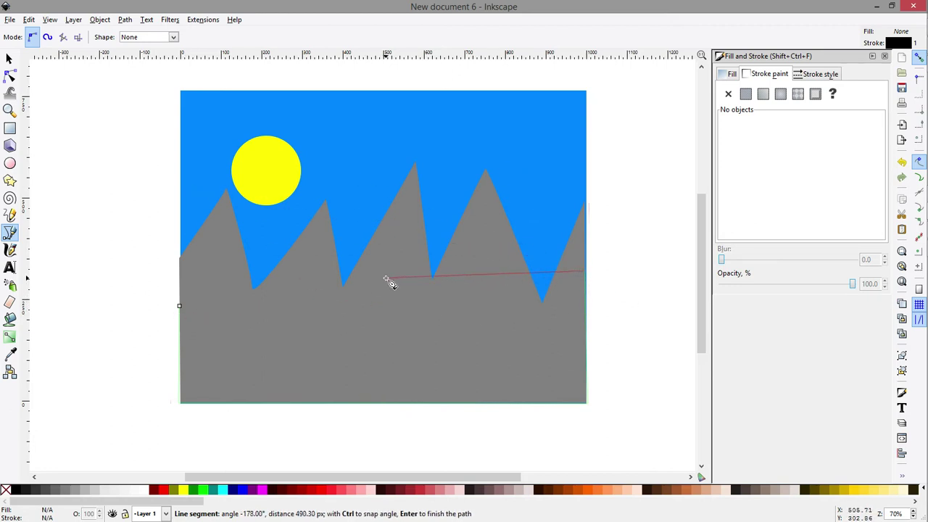
drag(385, 277, 292, 377)
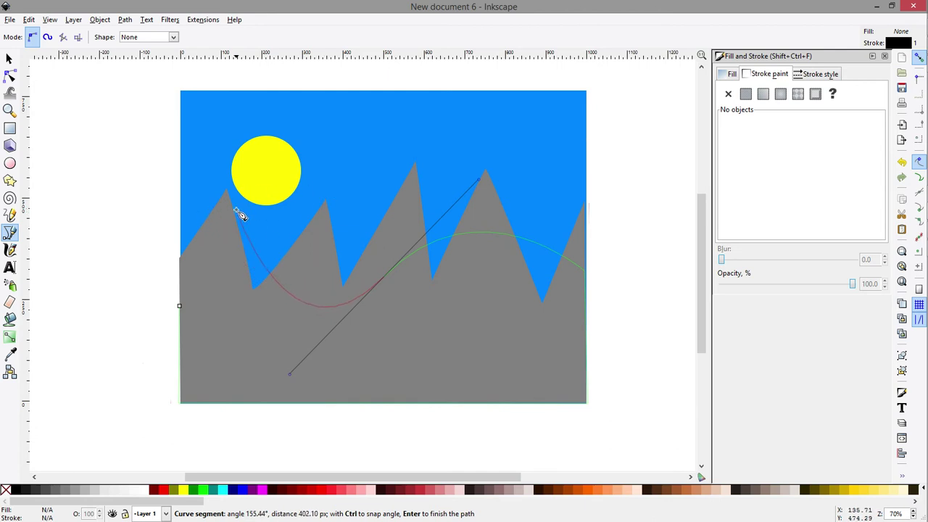
click(180, 308)
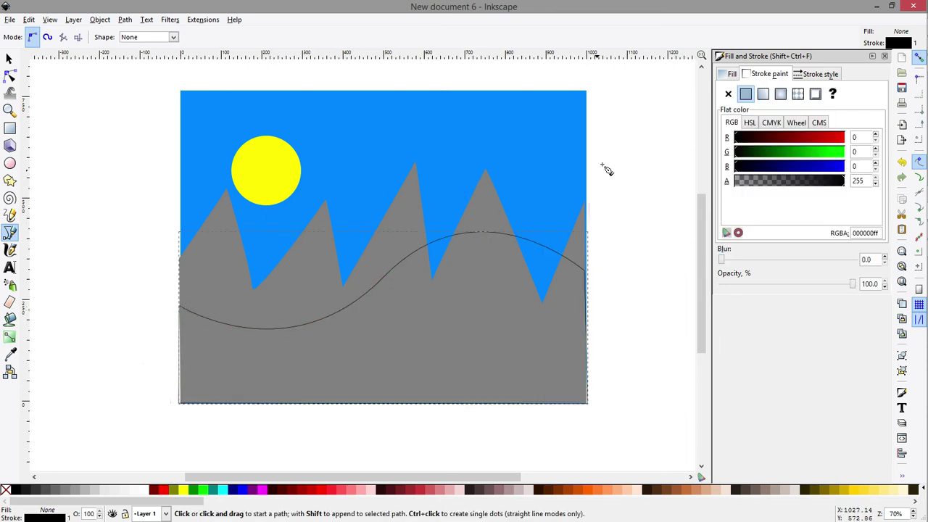
Give the hill shape a flat green fill and remove its stroke
click(732, 76)
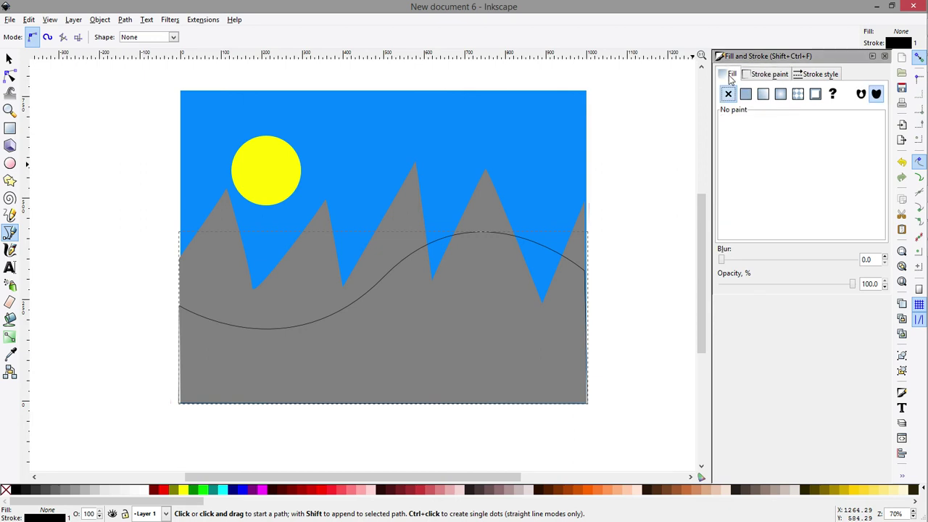
click(746, 94)
click(755, 75)
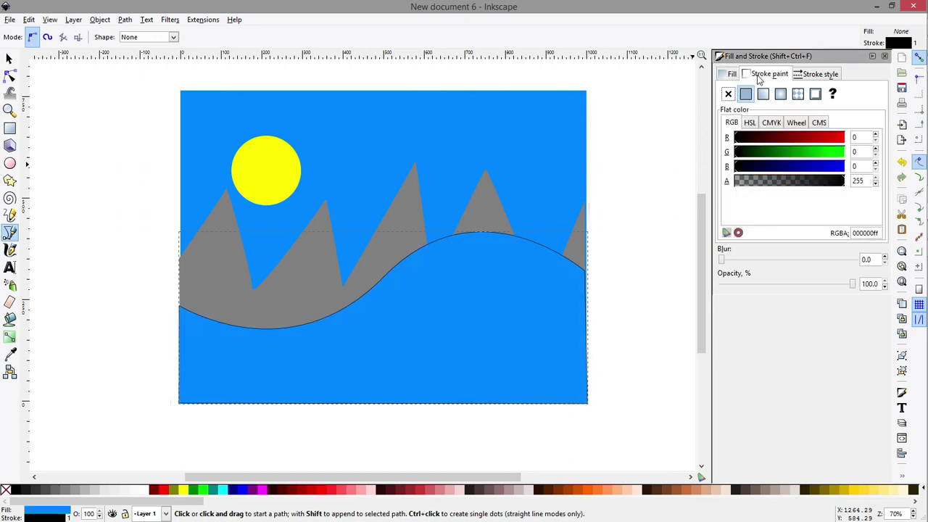
click(728, 94)
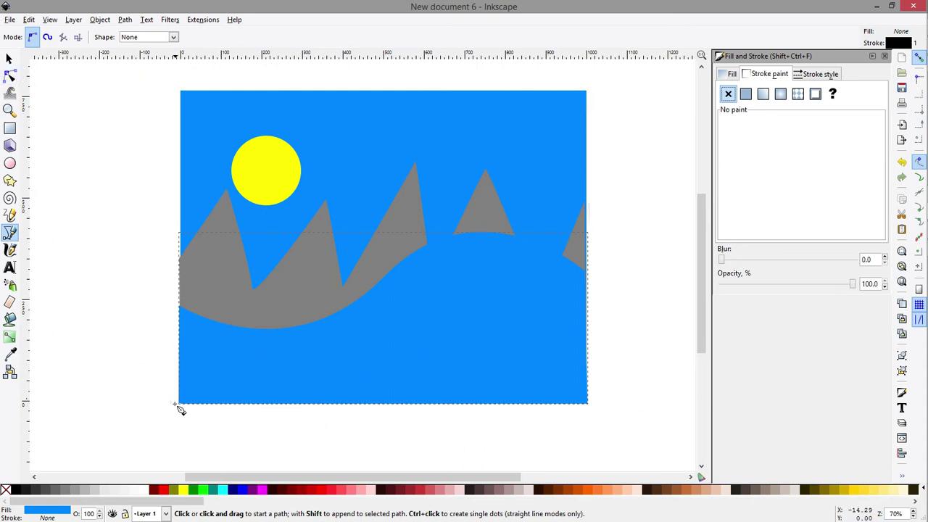
click(194, 491)
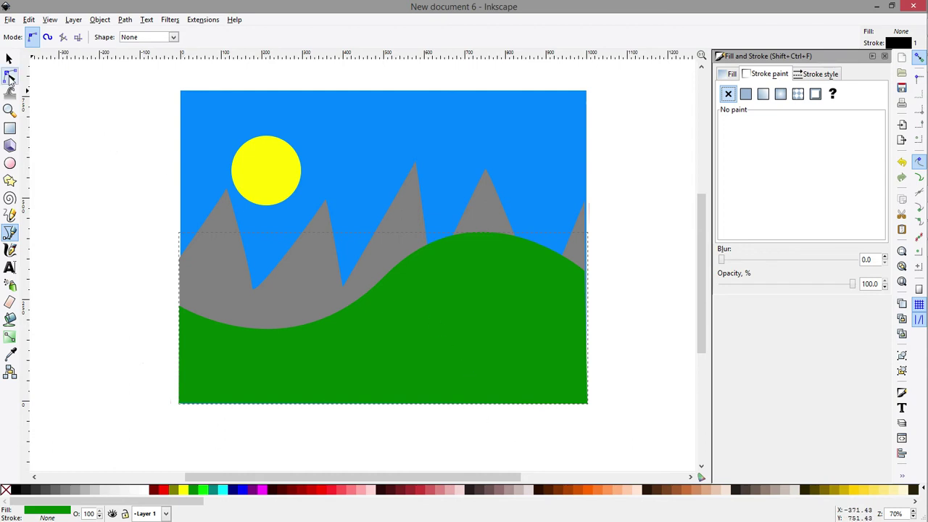
Squash the green hill from above to about 236 px high, keeping its base on the page's lower edge
click(10, 59)
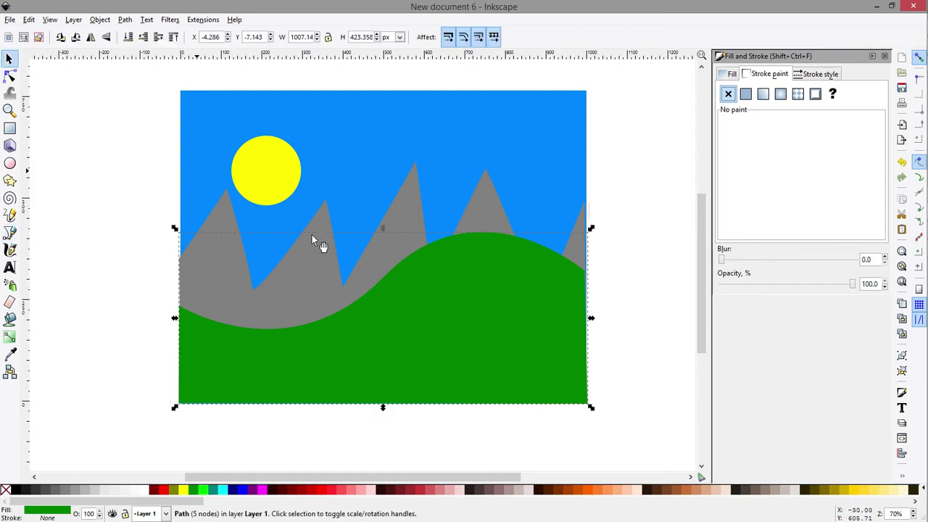
click(422, 313)
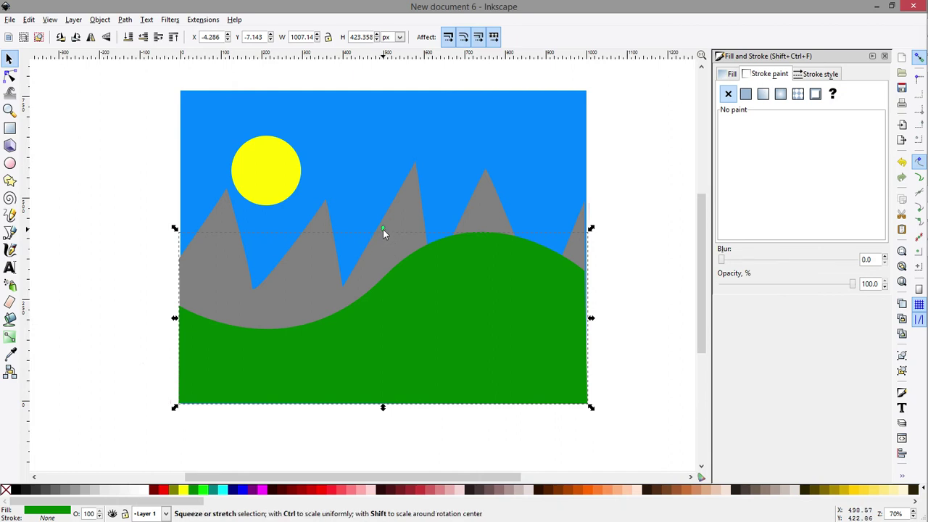
drag(382, 229, 379, 307)
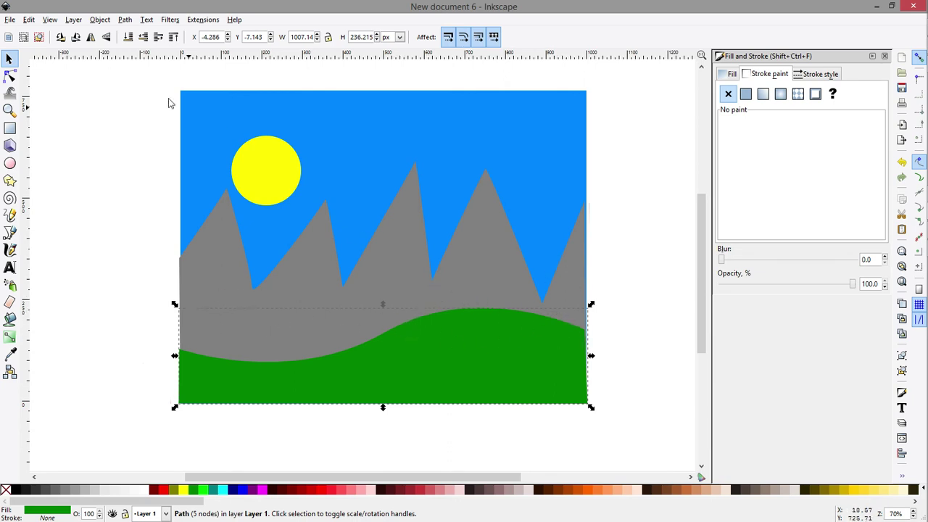
Try rotating the green hill counter-clockwise in four 90° turns
click(61, 38)
click(61, 38)
click(60, 39)
click(61, 38)
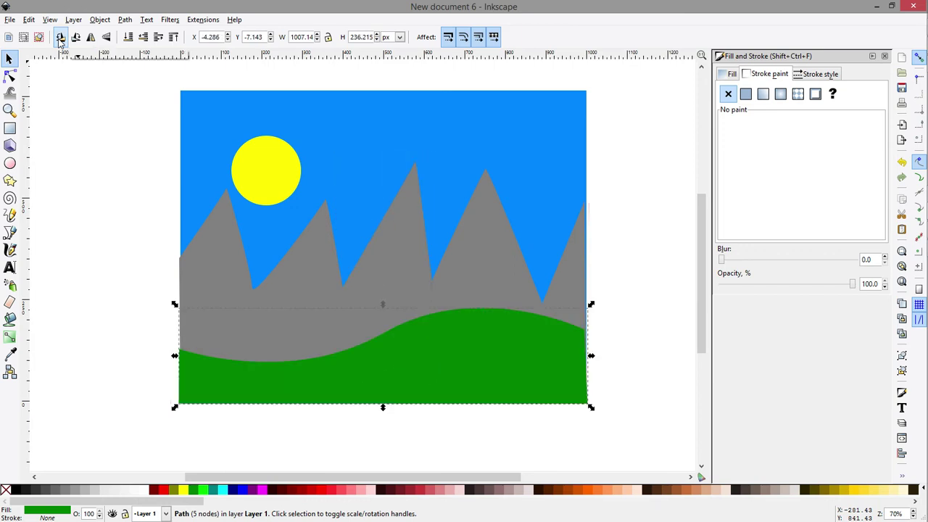
Flip the green hill horizontally, and try a vertical flip and flip it back
click(92, 40)
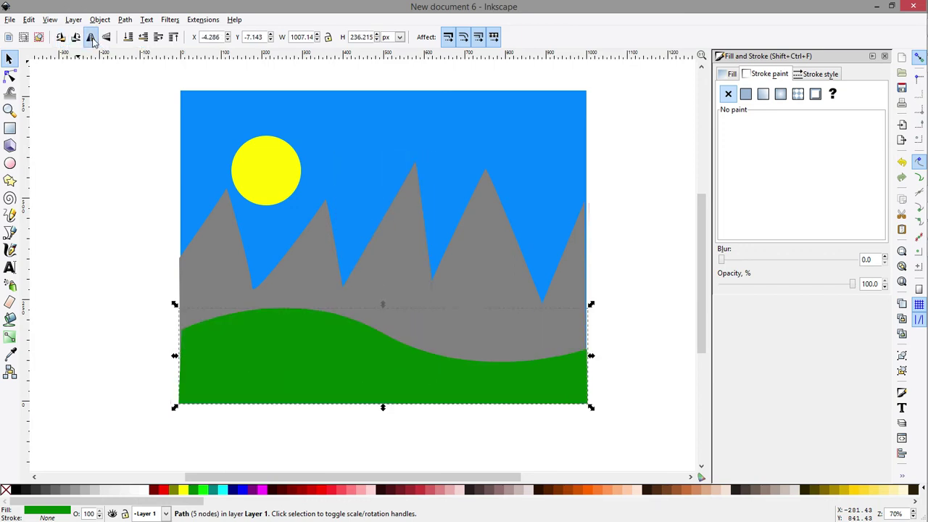
click(108, 37)
click(108, 38)
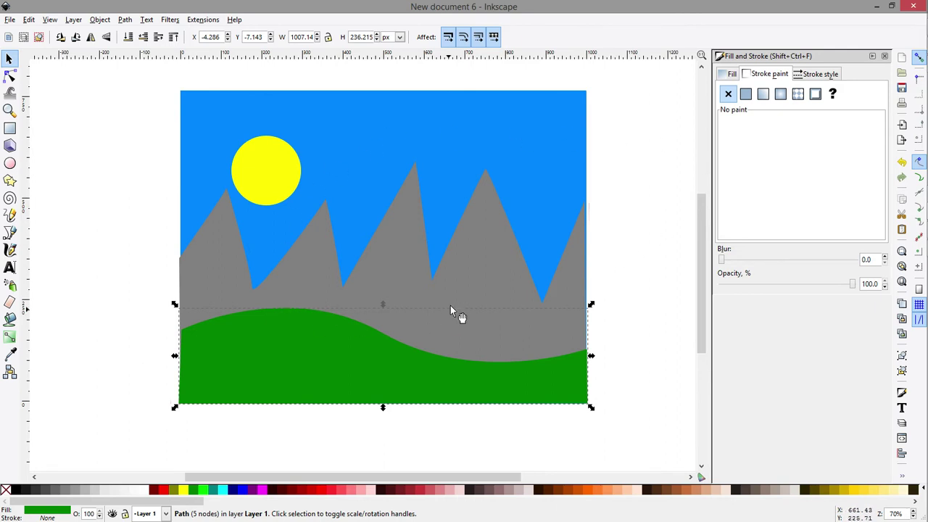
Move the sun over the second mountain peak from the left, to about X 257, Y 401 px, and raise it above all other objects
drag(289, 183, 334, 194)
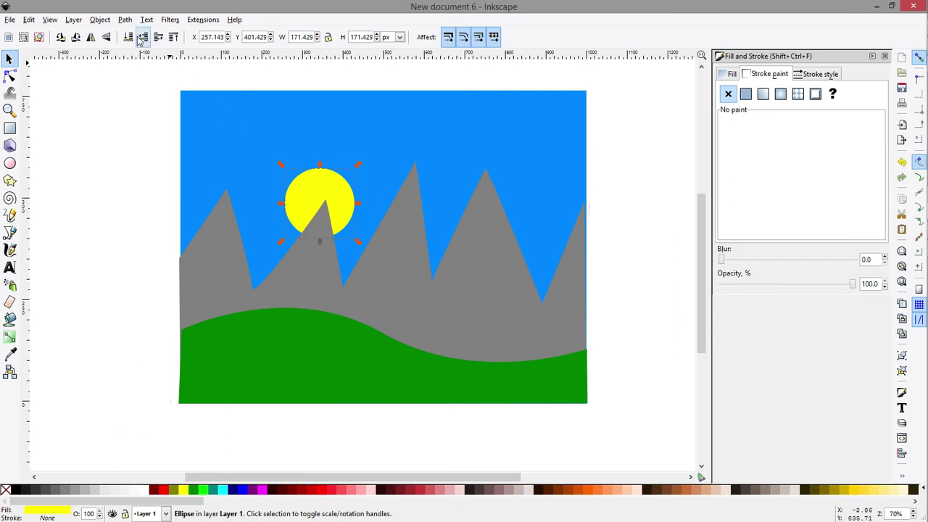
click(174, 40)
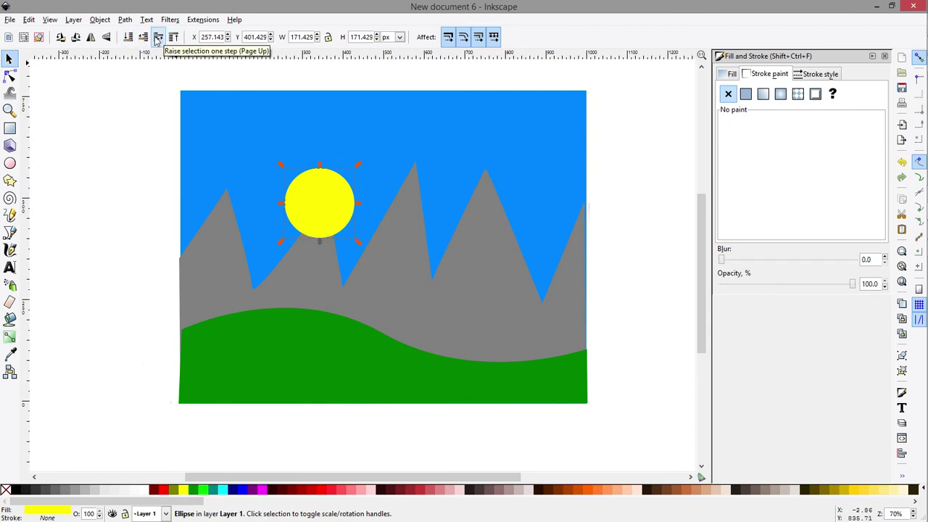
Lower the sun one level in the stacking order so it sits behind the mountains, and deselect it
click(142, 41)
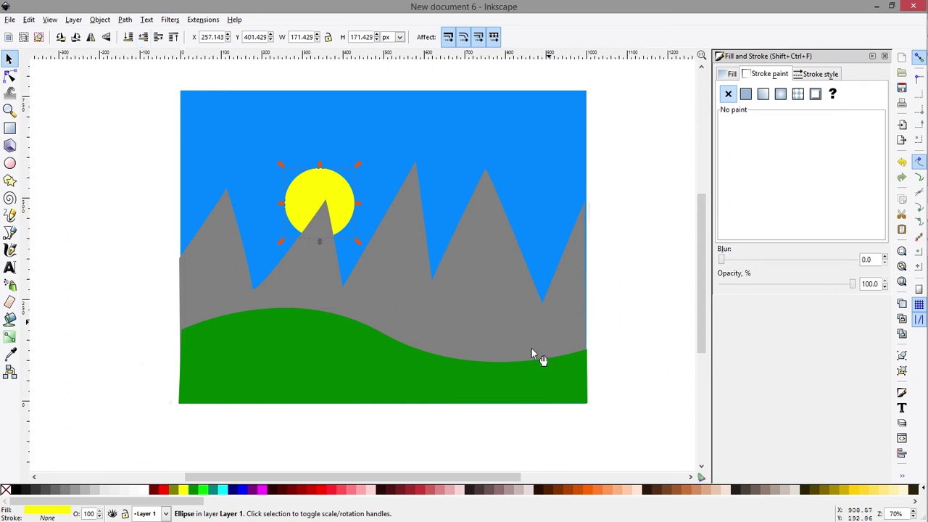
click(129, 201)
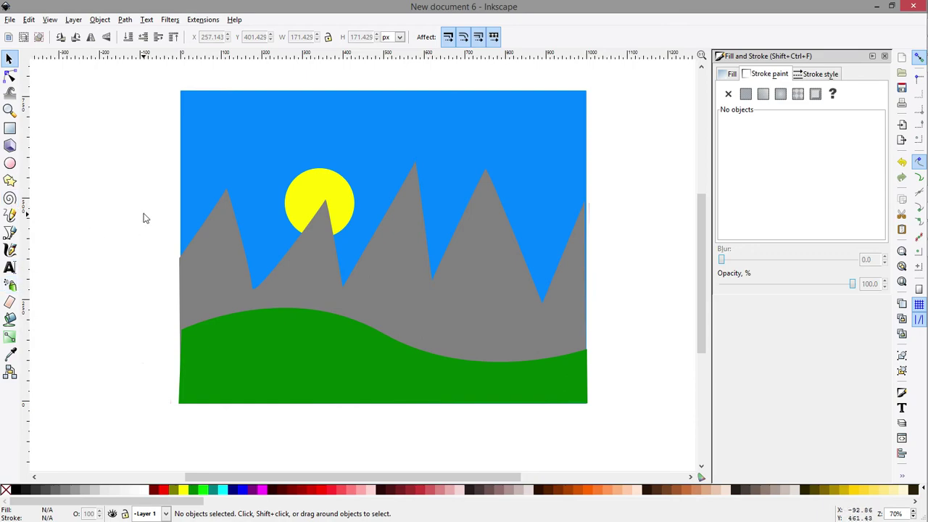
Switch to Chrome and open openclipart.org in a new tab
key(alt+Tab)
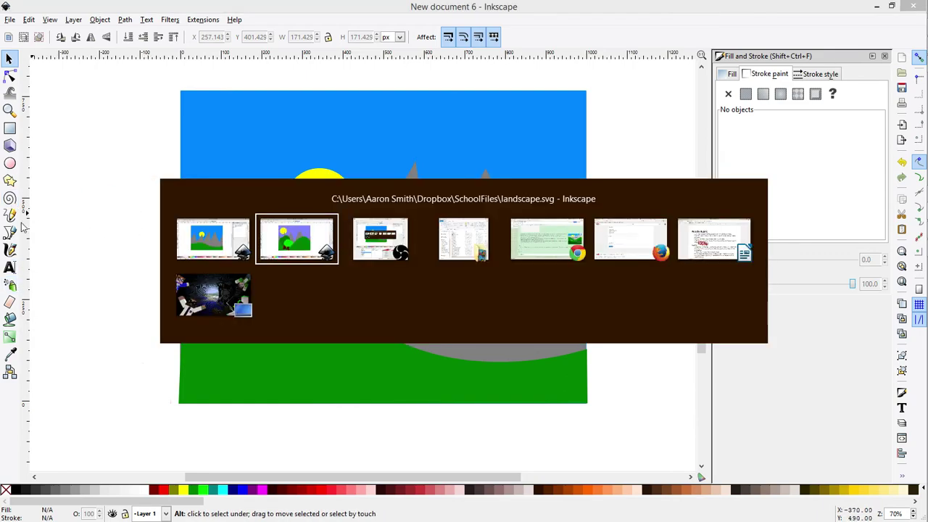
key(alt+Tab)
key(alt+Tab)
key(alt+Tab)
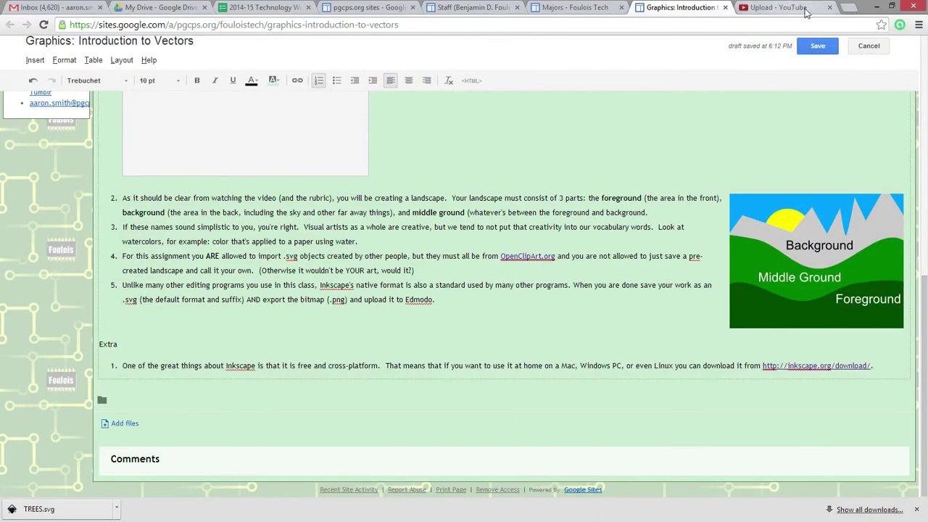
click(850, 8)
text(openclipart.org)
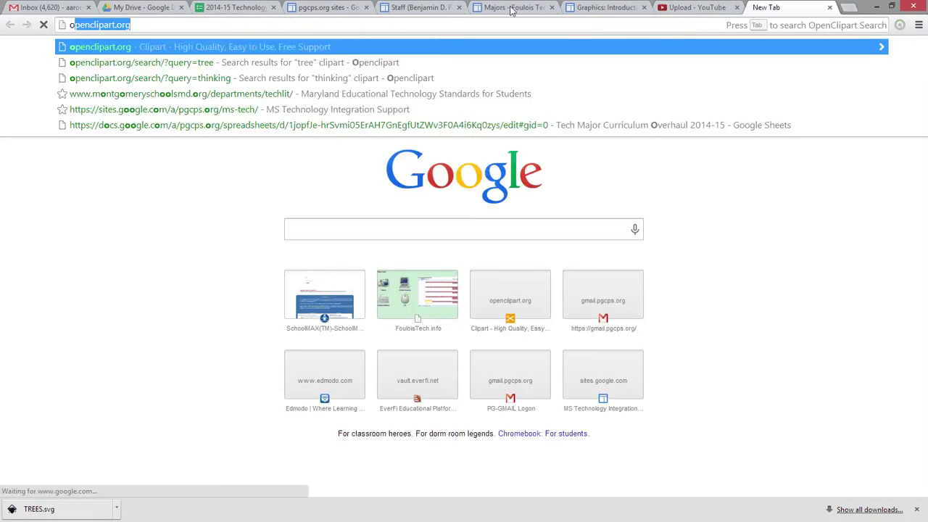
click(78, 49)
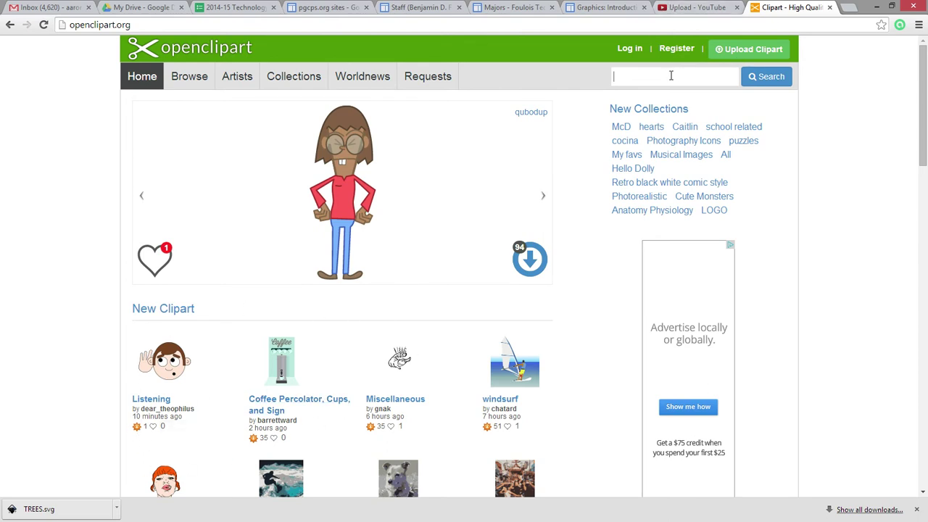
Search the Openclipart library for "tree"
text(t)
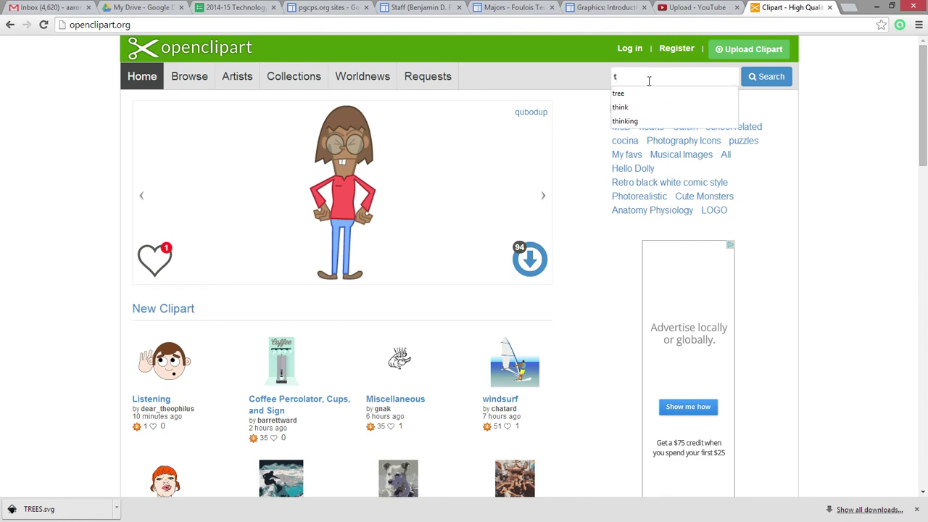
click(629, 94)
click(758, 88)
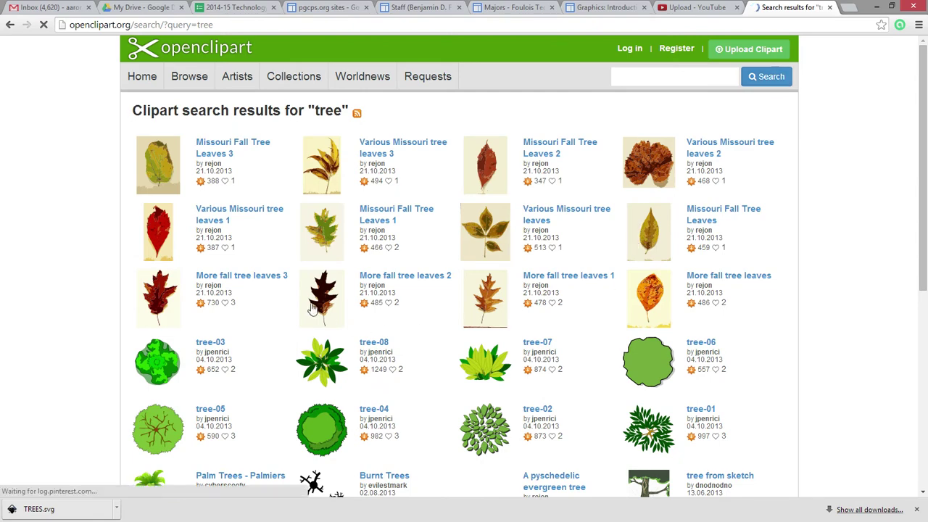
Open the "Small Trees / Bushes" clipart from the search results and download its SVG file
scroll(311, 308, down, 3)
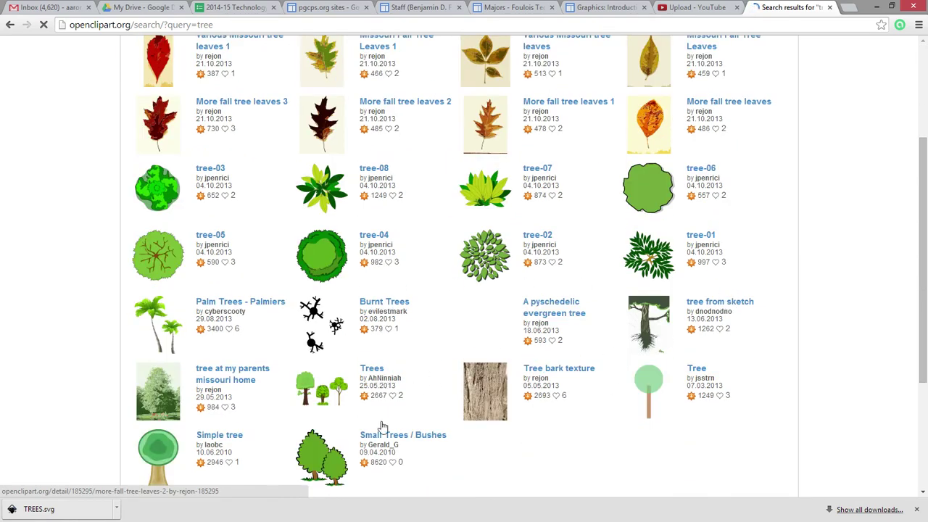
scroll(293, 446, down, 2)
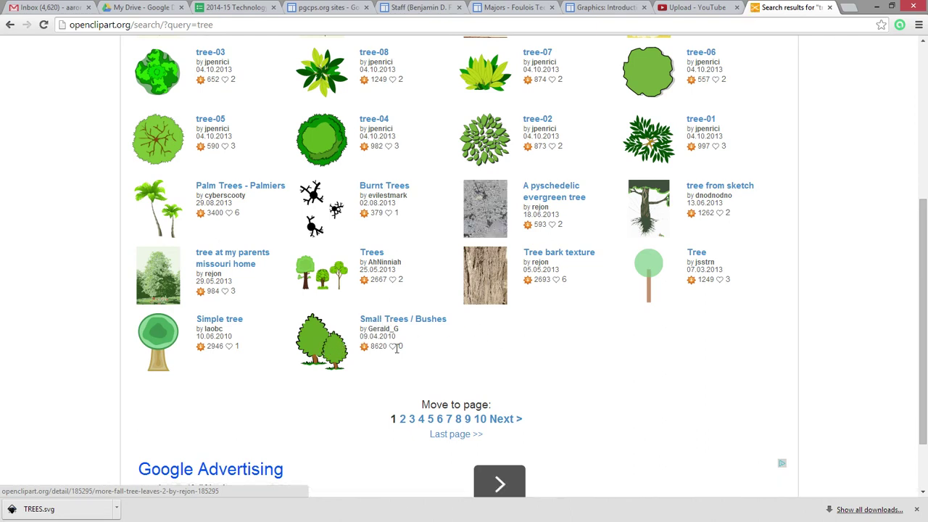
click(326, 353)
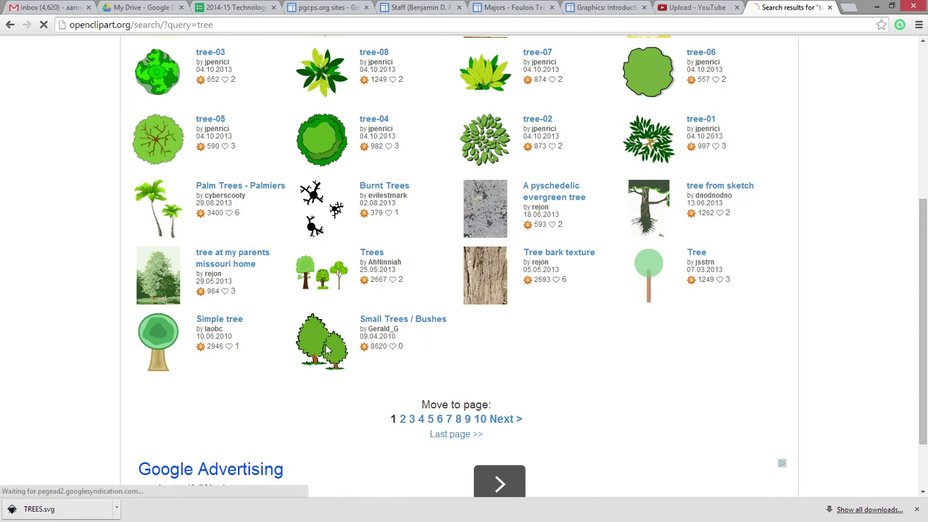
scroll(72, 297, down, 1)
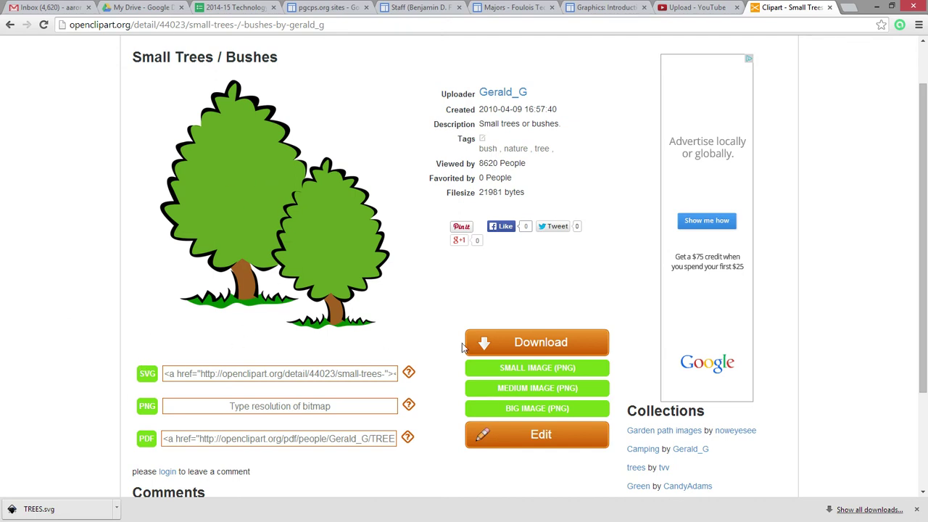
click(512, 342)
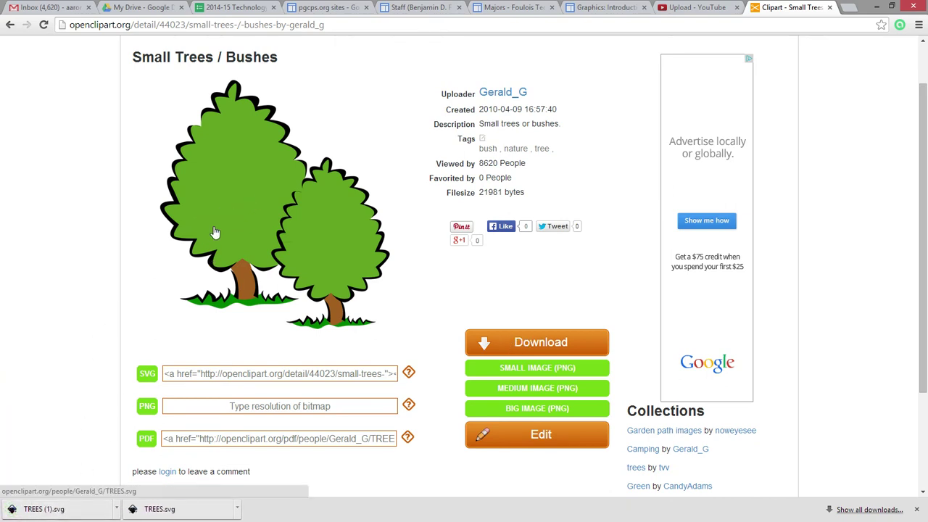
Switch back to Inkscape and import the PeterM_Tree file from the Downloads folder into the landscape
key(alt+Tab)
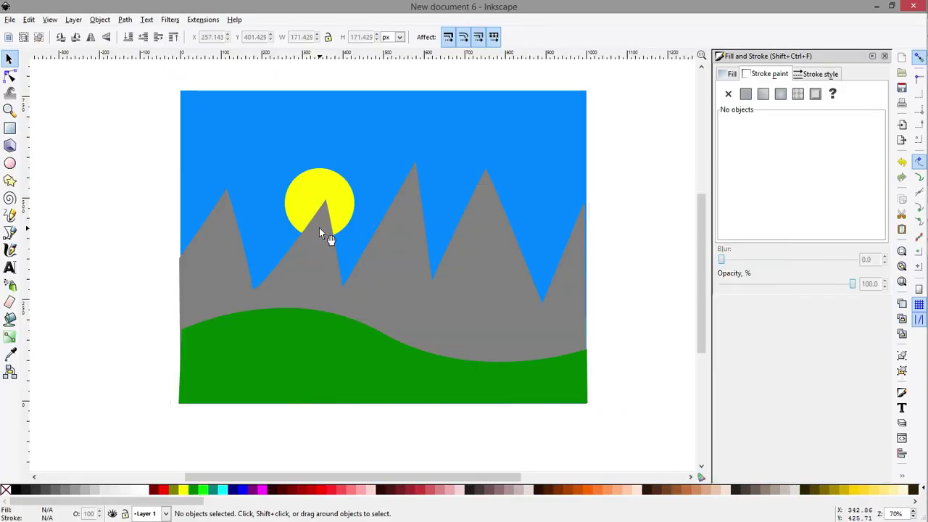
click(9, 20)
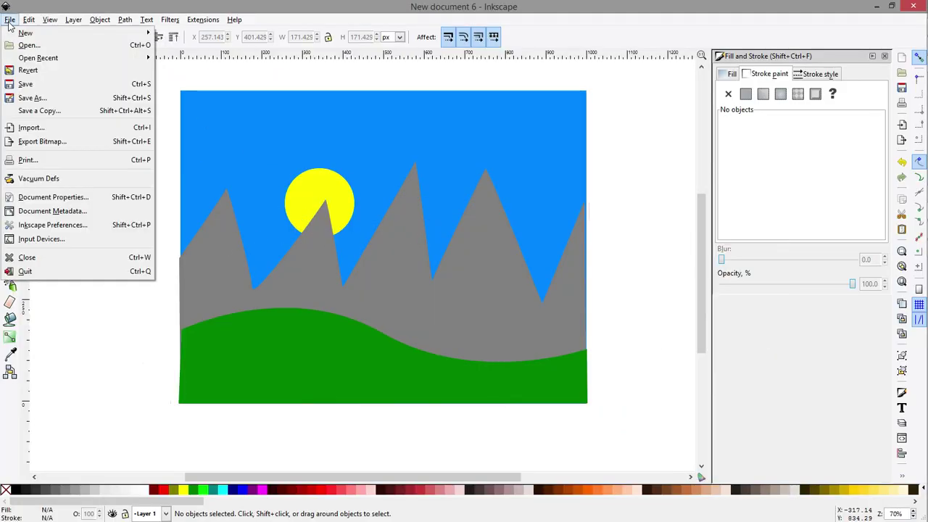
click(31, 128)
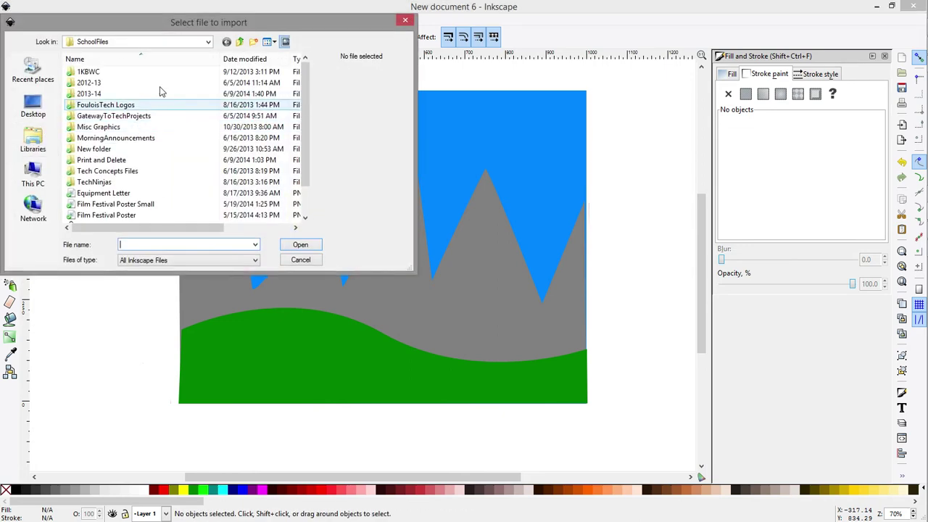
click(157, 44)
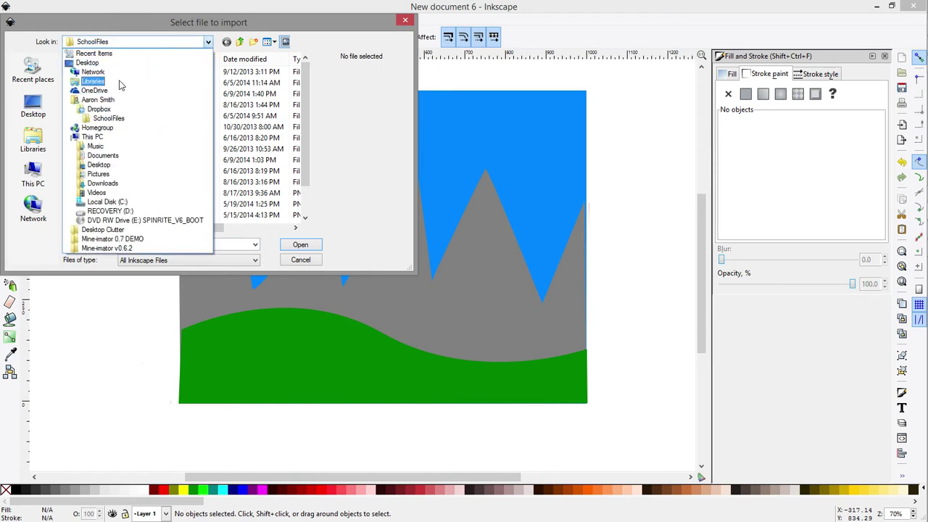
click(113, 184)
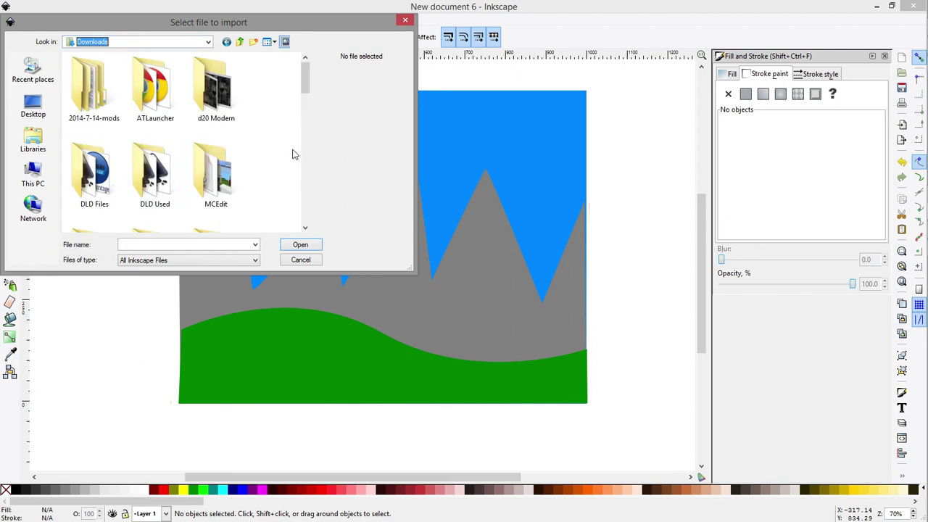
drag(305, 106, 301, 188)
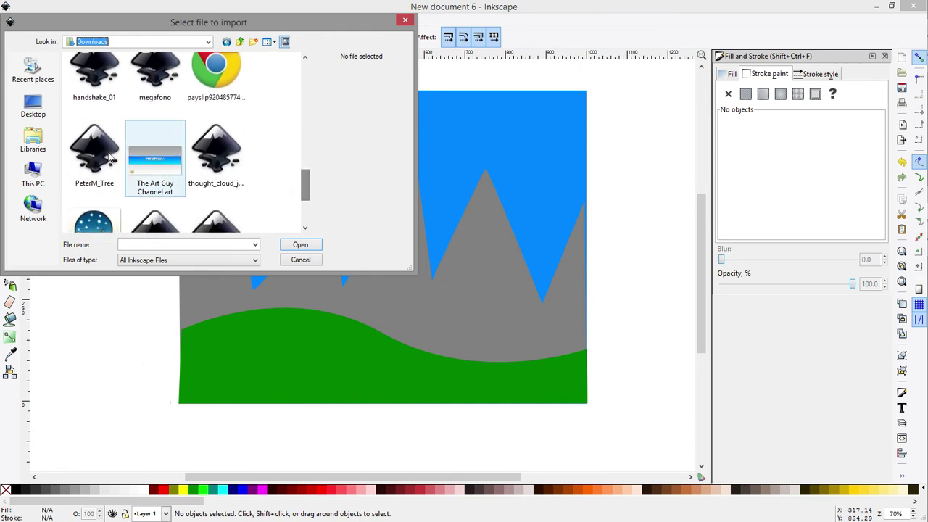
click(96, 154)
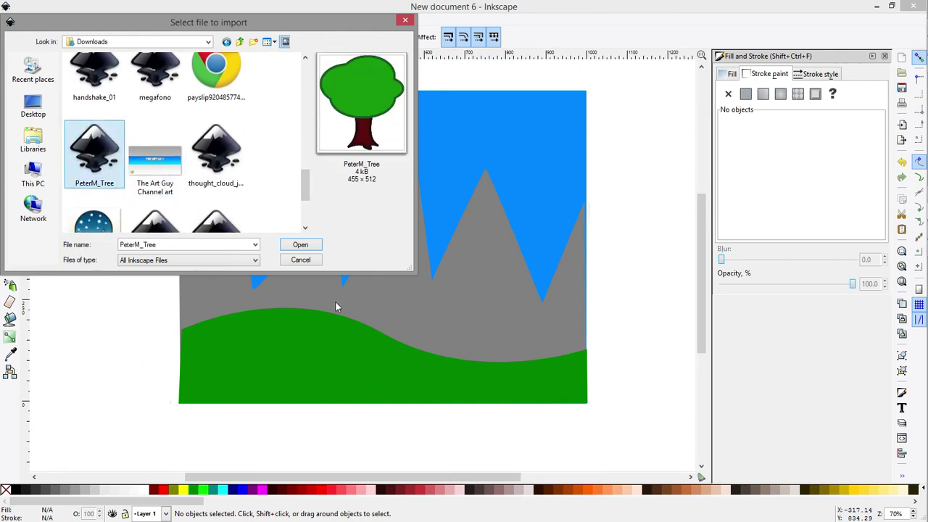
click(296, 246)
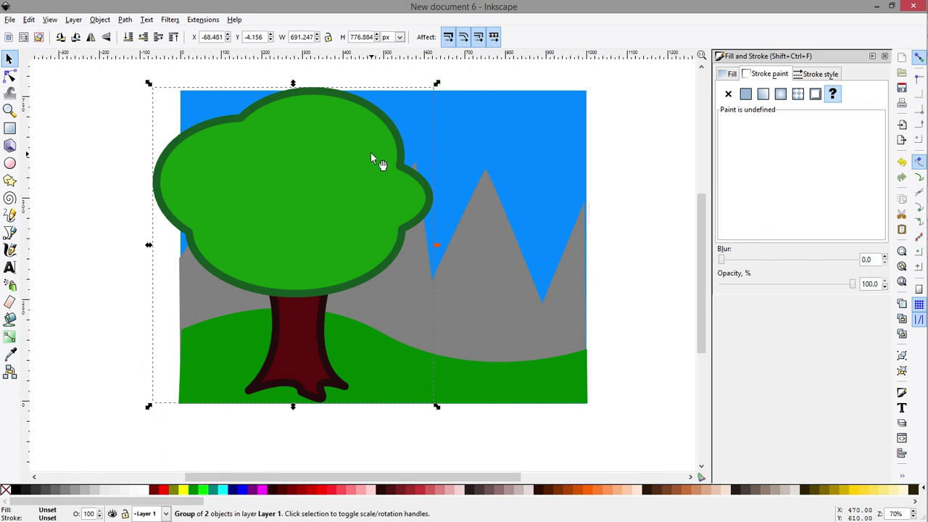
Remove the imported tree's stroke and move the tree over the page's left edge, to about X -390, Y 5 px
drag(353, 178, 212, 180)
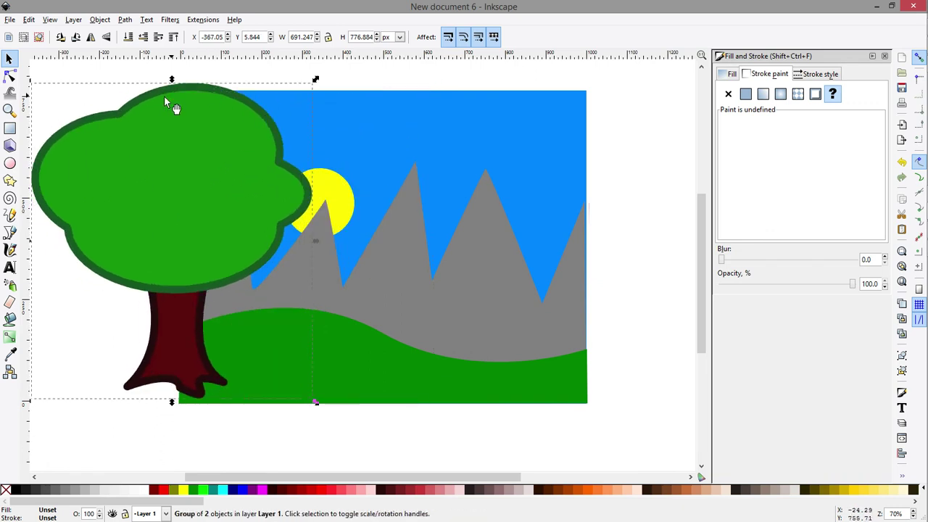
click(729, 97)
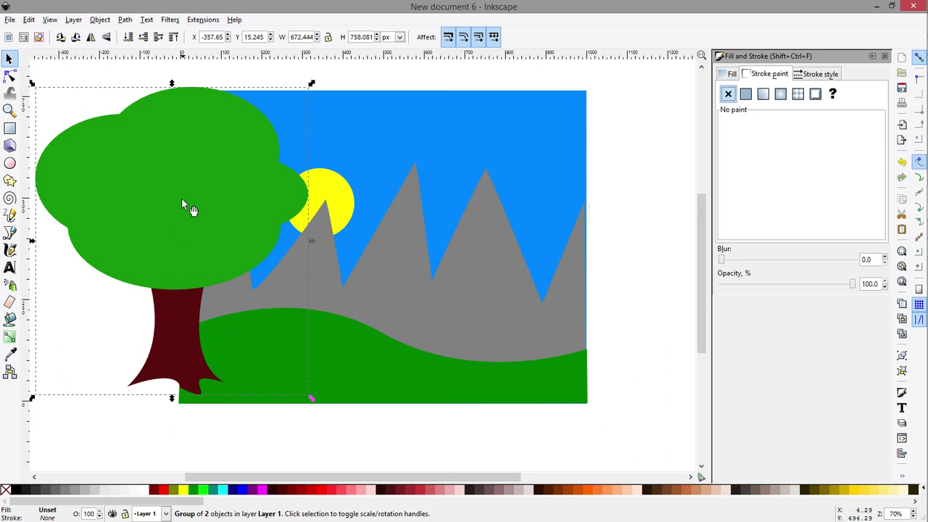
mouse_move(181, 199)
mouse_down()
mouse_move(242, 190)
mouse_move(167, 192)
mouse_up()
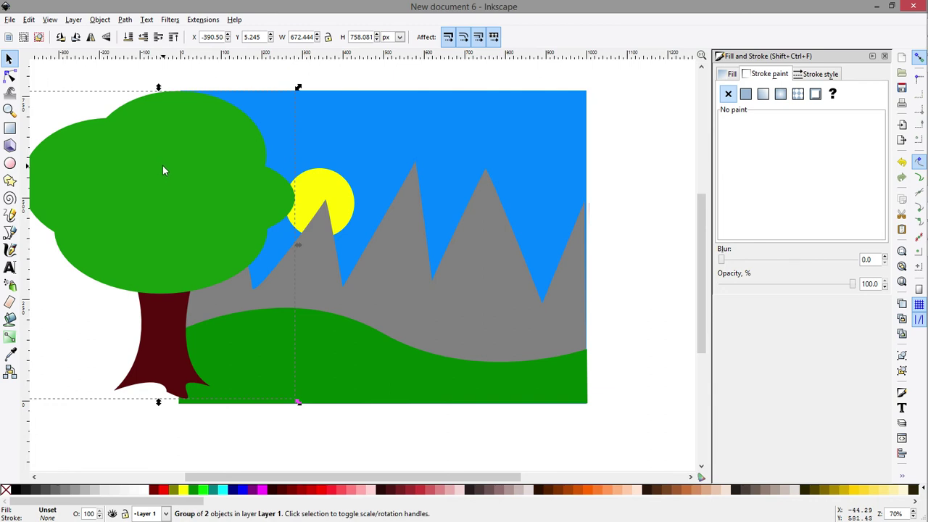
Duplicate the tree and place the copy over the page's right edge
key(ctrl+d)
drag(164, 171, 664, 190)
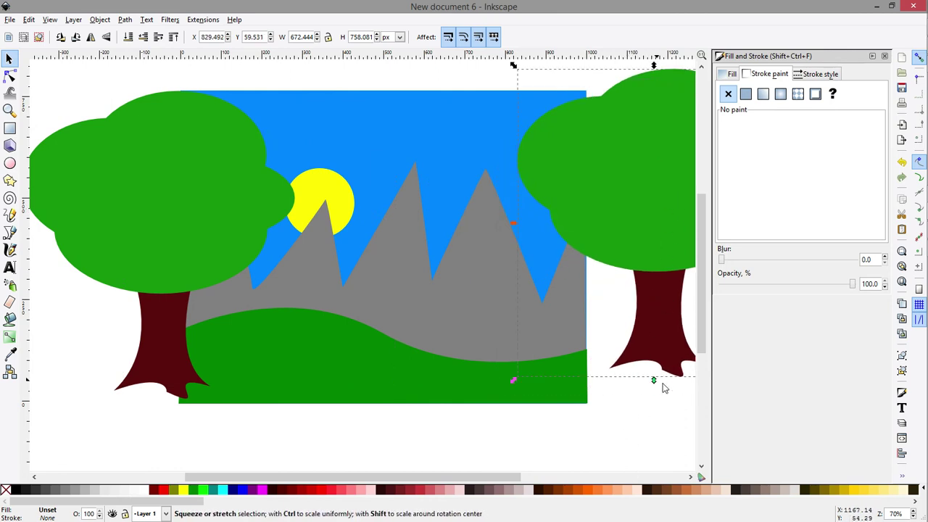
Try filling the whole duplicated tree with red, and undo the fill and the copy's last move
click(333, 494)
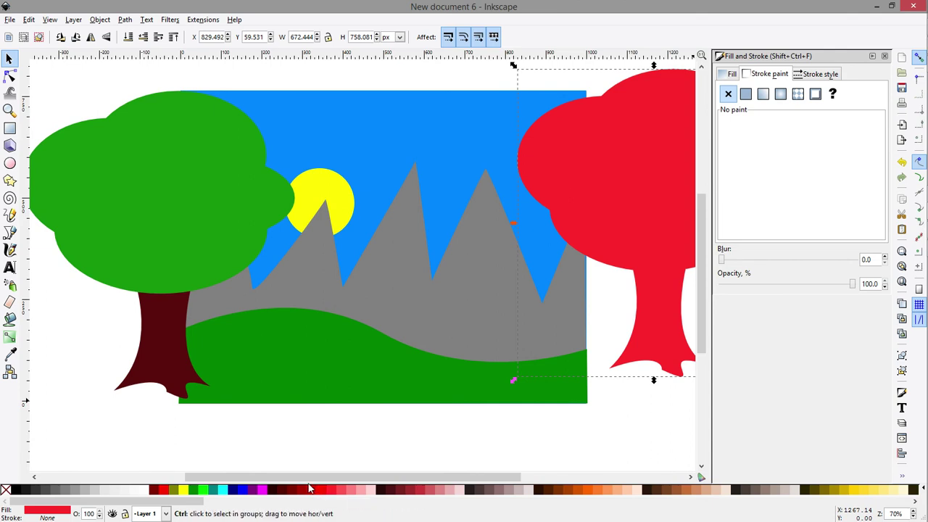
key(ctrl+z)
key(ctrl+z)
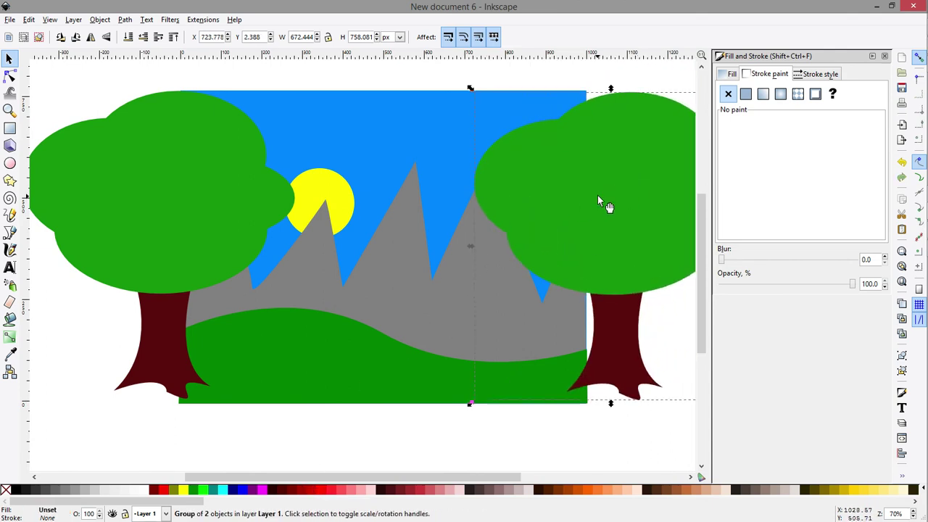
Ungroup the duplicated tree and shift its trunk to about X 976, Y -8 px and its crown to about X 745, Y 245 px
click(902, 371)
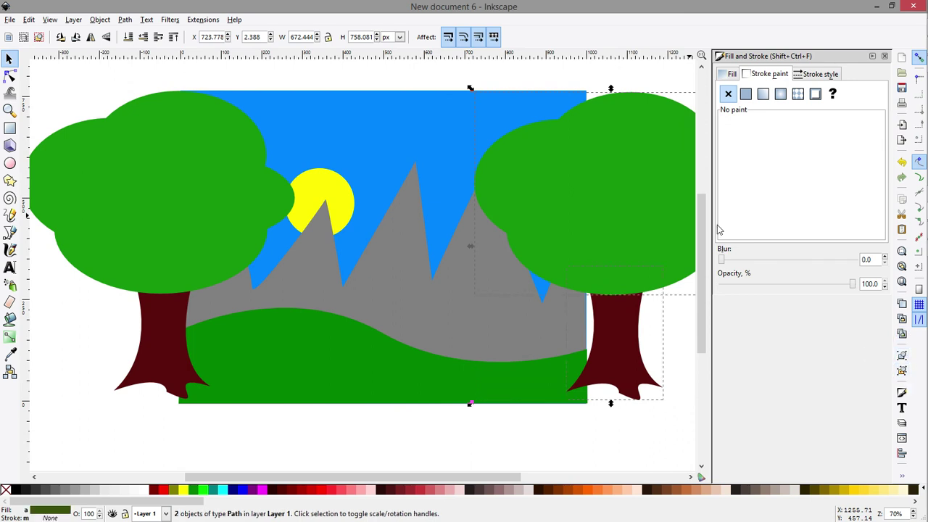
click(684, 332)
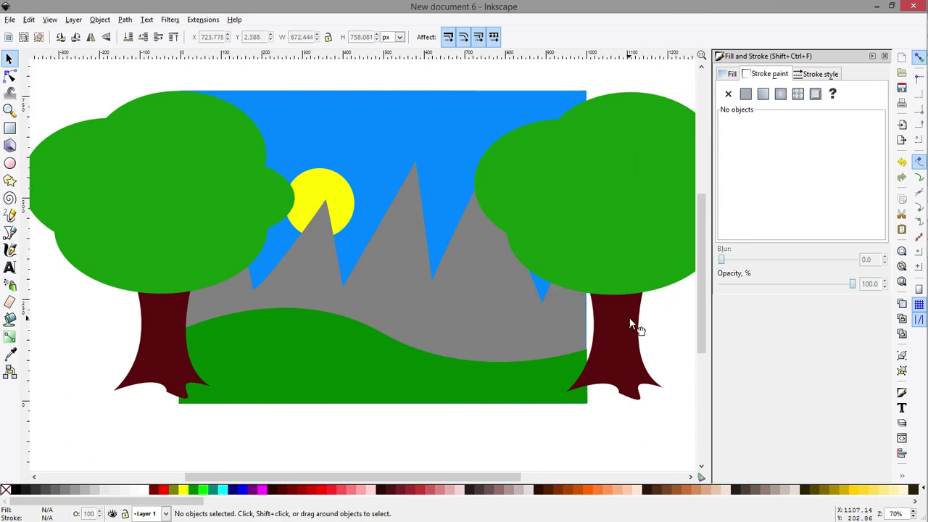
mouse_move(630, 324)
mouse_down()
mouse_move(658, 379)
mouse_move(648, 326)
mouse_up()
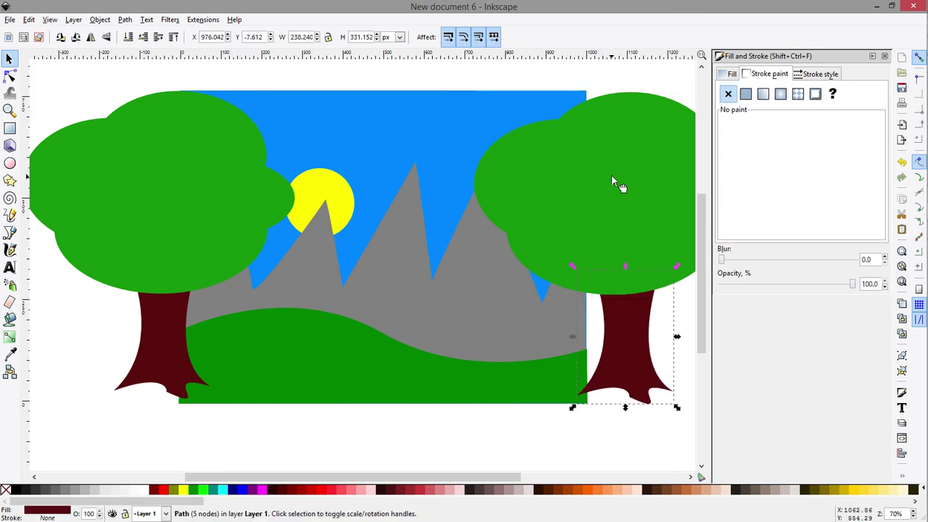
mouse_move(613, 178)
mouse_down()
mouse_move(523, 127)
mouse_move(628, 191)
mouse_move(619, 183)
mouse_up()
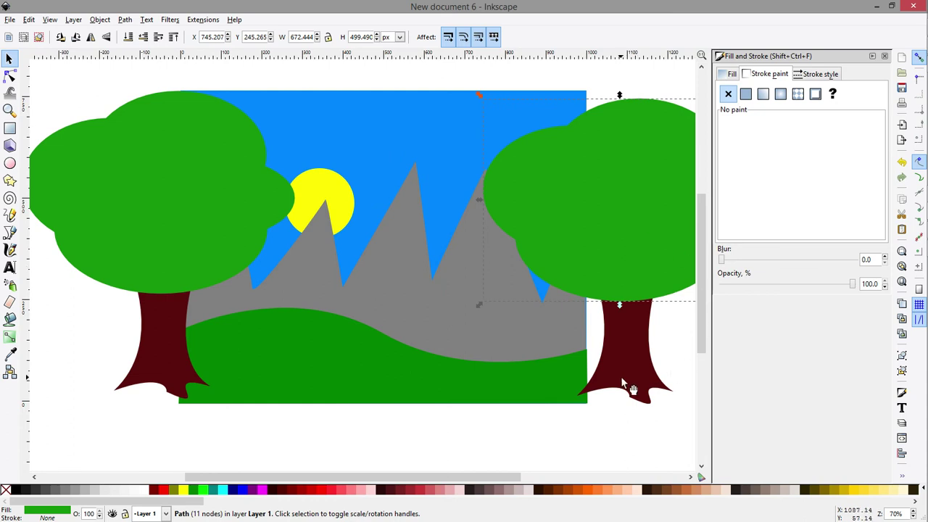
Flip the trunk of the tree at the page's right edge horizontally
click(635, 347)
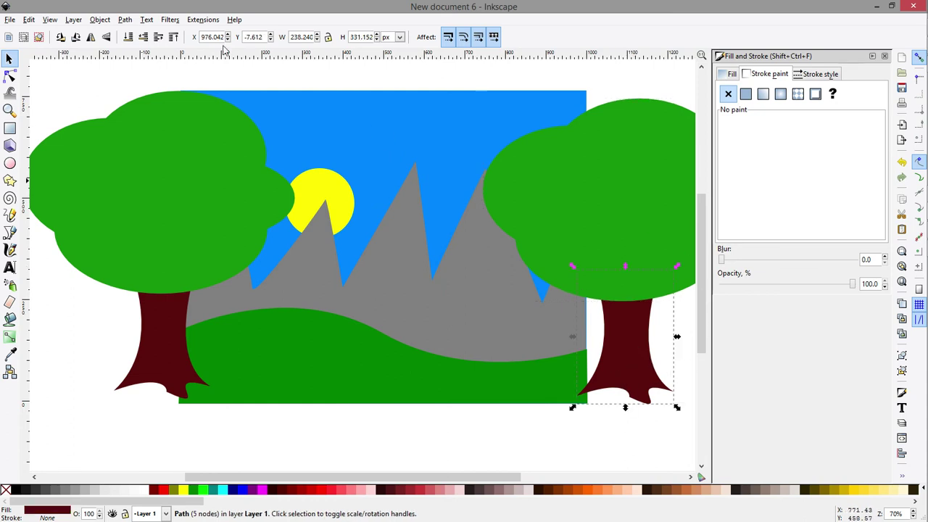
click(92, 41)
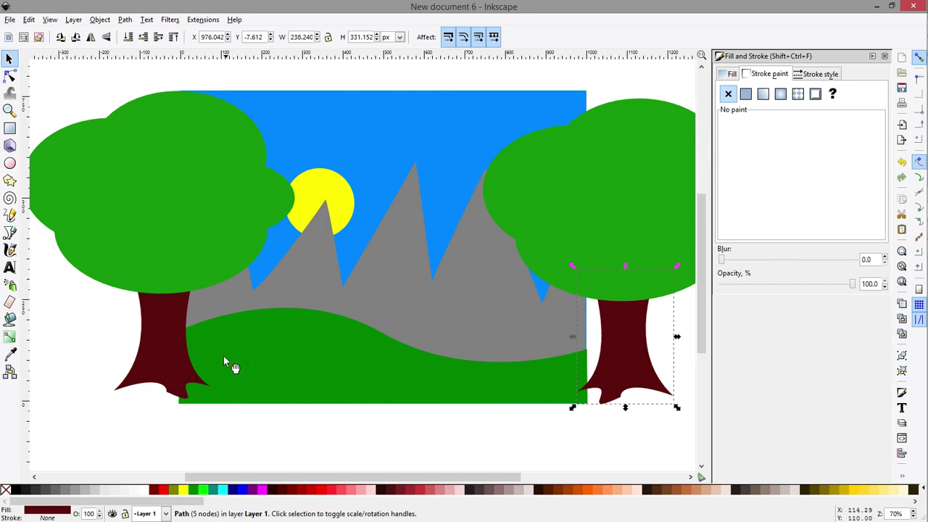
Darken the green fill of the crown at the page's right edge by setting its G value to 115
click(623, 179)
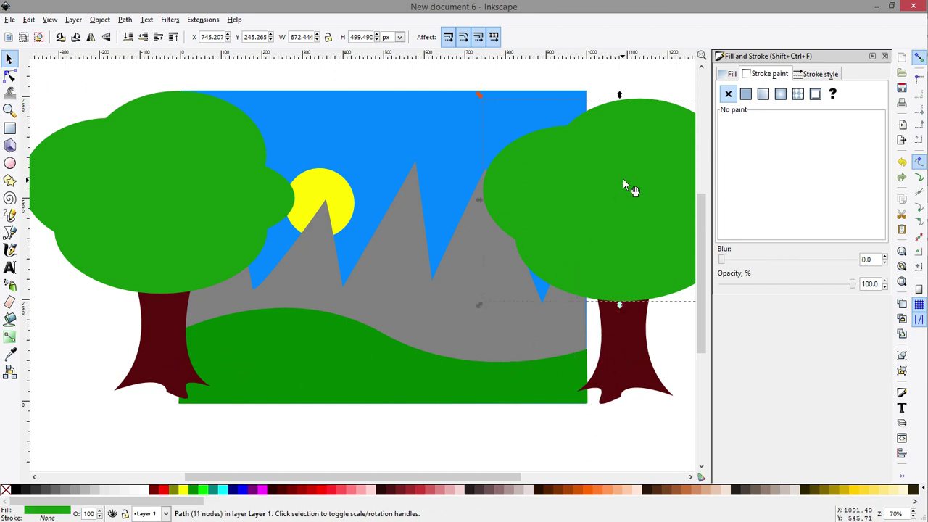
click(730, 75)
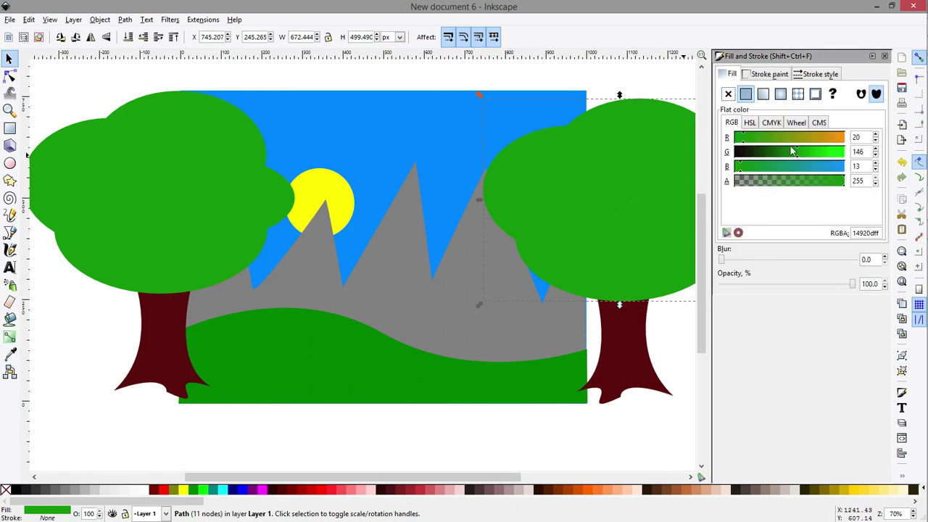
drag(794, 151, 783, 152)
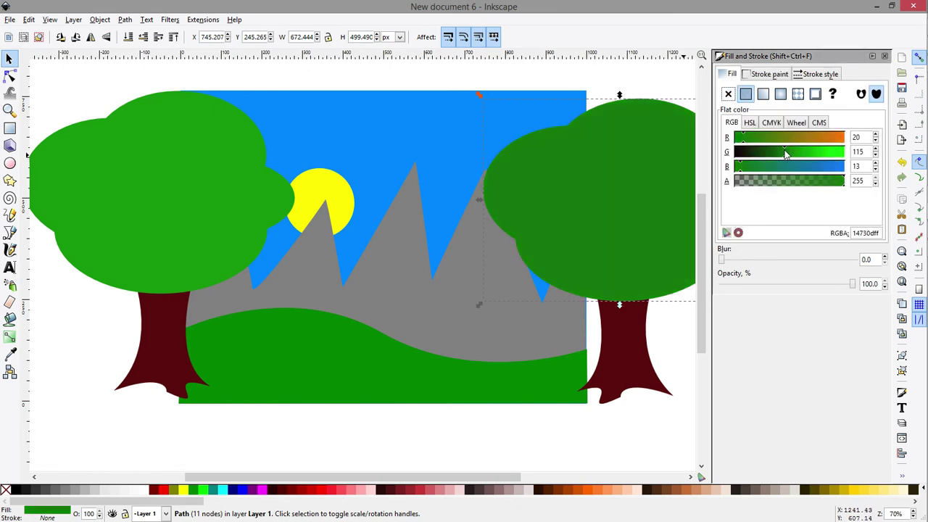
Rotate and skew the dark green crown to about 538 × 610 px so its shape differs from the other tree
click(620, 191)
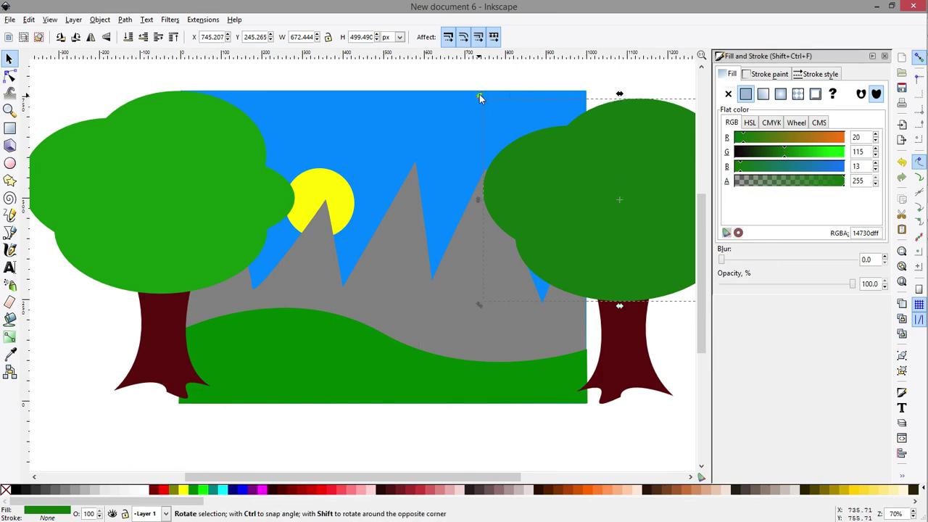
drag(479, 98, 596, 322)
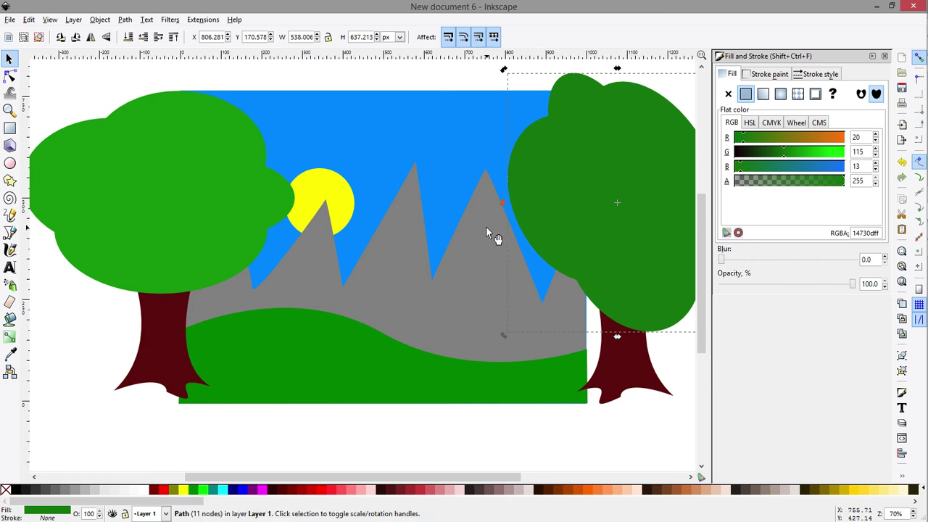
drag(500, 208, 496, 250)
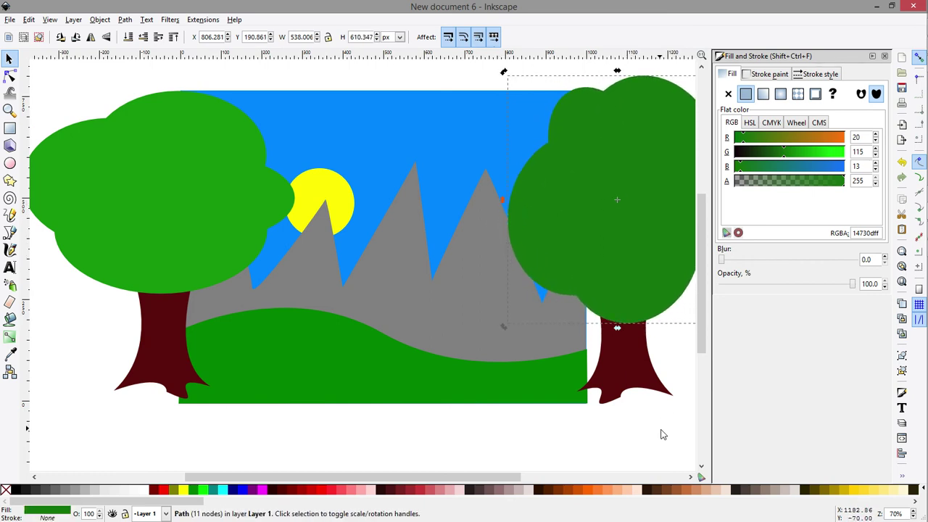
Group the dark green crown with its trunk
click(661, 434)
click(622, 164)
shift+click(629, 360)
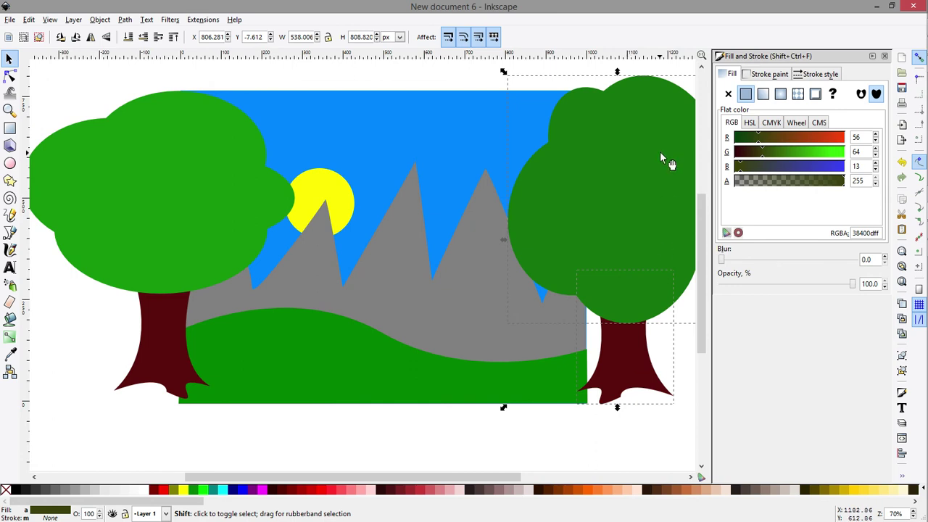
click(901, 355)
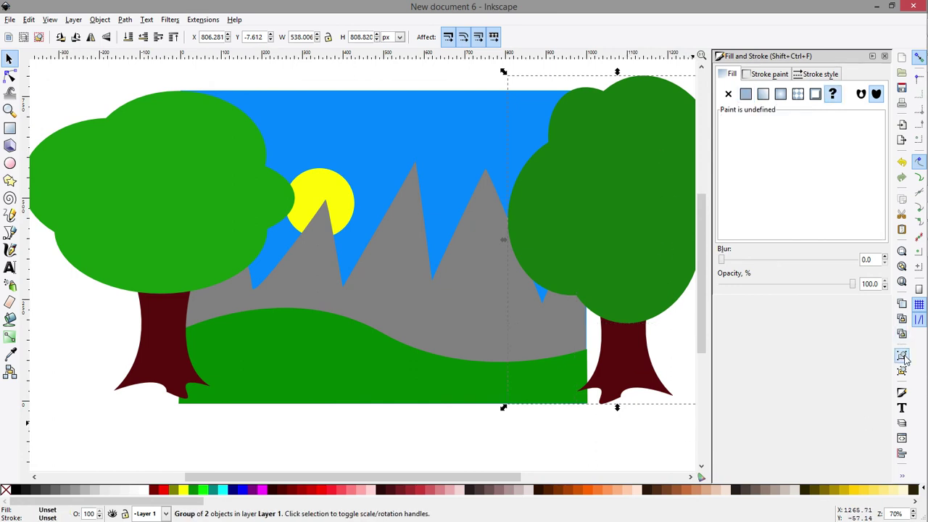
Bring both trees onto the hill inside the page, scaling the darker one to about 262 × 403 px and shrinking the lighter one similarly
drag(628, 219, 346, 217)
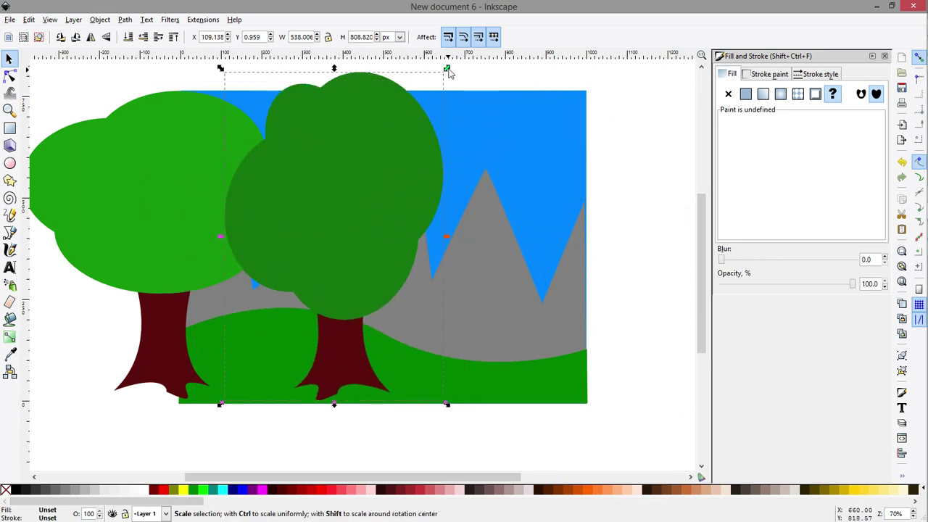
drag(445, 70, 337, 232)
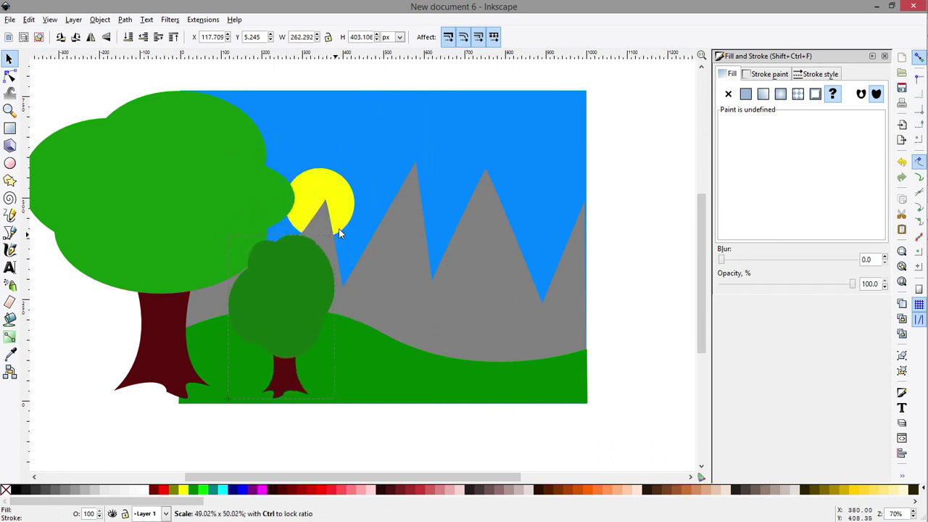
click(138, 189)
drag(298, 88, 161, 247)
drag(84, 305, 237, 281)
Fine-tune the overlapping trees' placement, with the darker one at about X 162, Y 28 px, and move the sun to about X 594, Y 560 px
drag(265, 291, 281, 296)
drag(220, 286, 233, 274)
drag(287, 290, 292, 280)
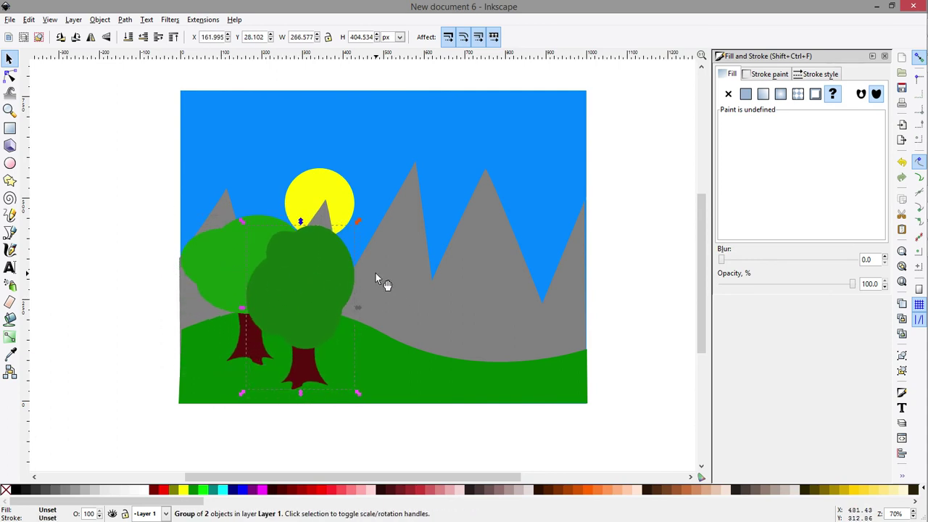
drag(321, 182, 457, 119)
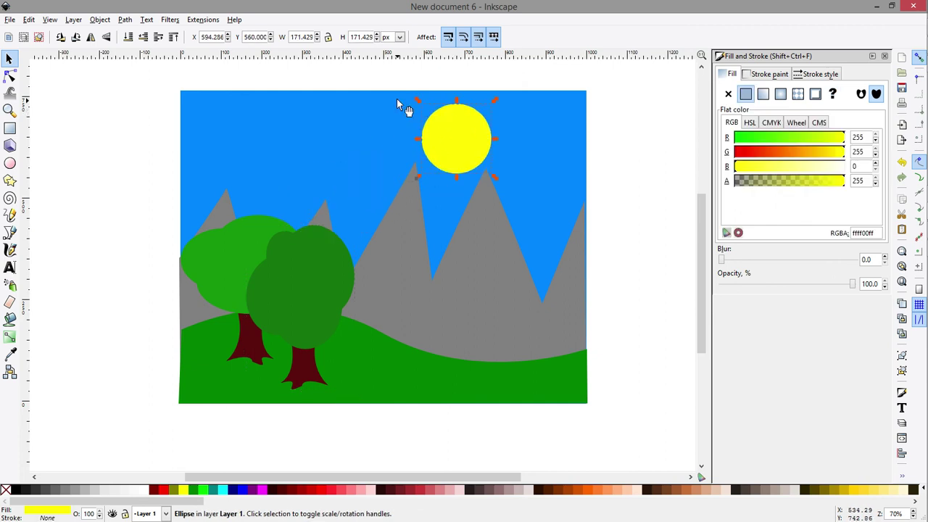
Save the drawing as landscape in Inkscape SVG format in the SchoolFiles folder, replacing the existing file
click(10, 20)
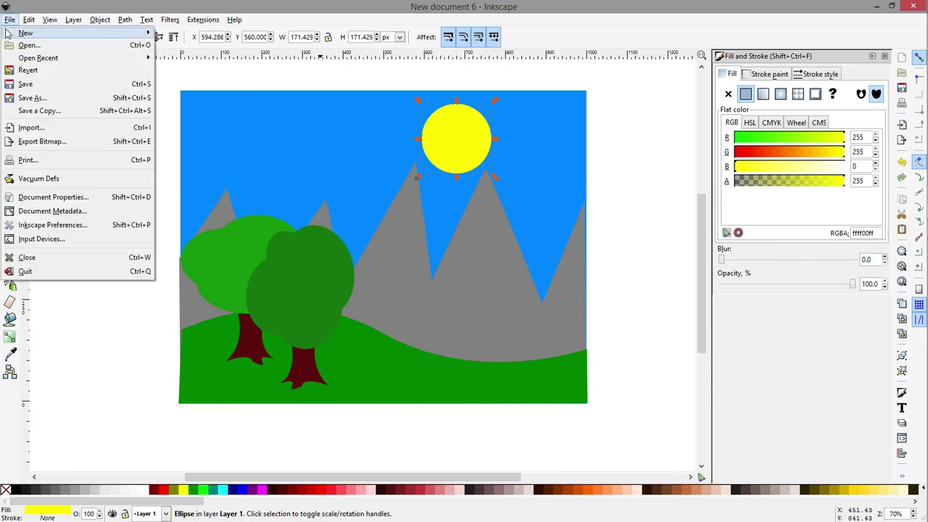
click(32, 98)
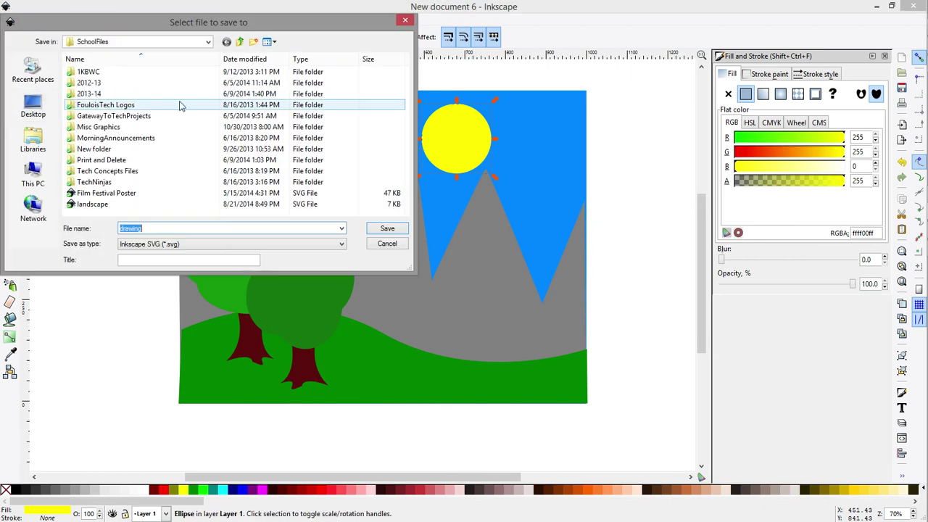
click(93, 206)
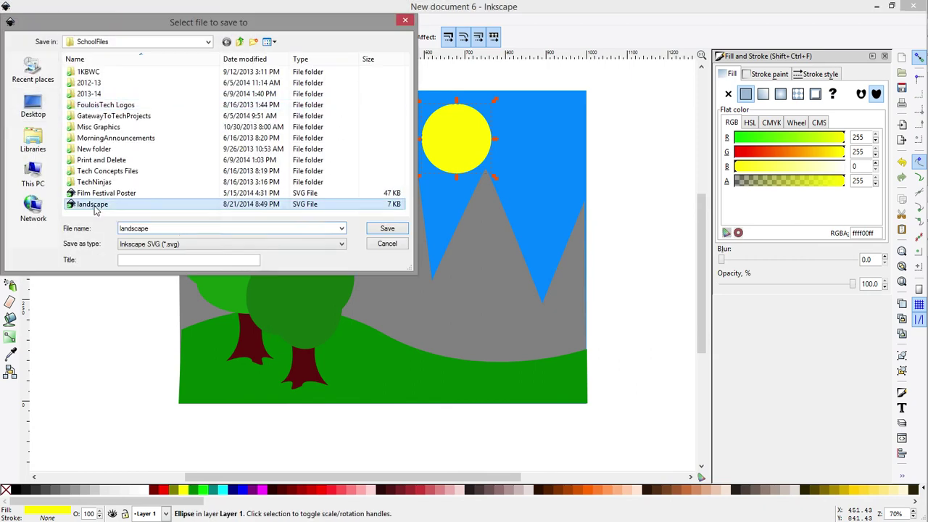
click(388, 229)
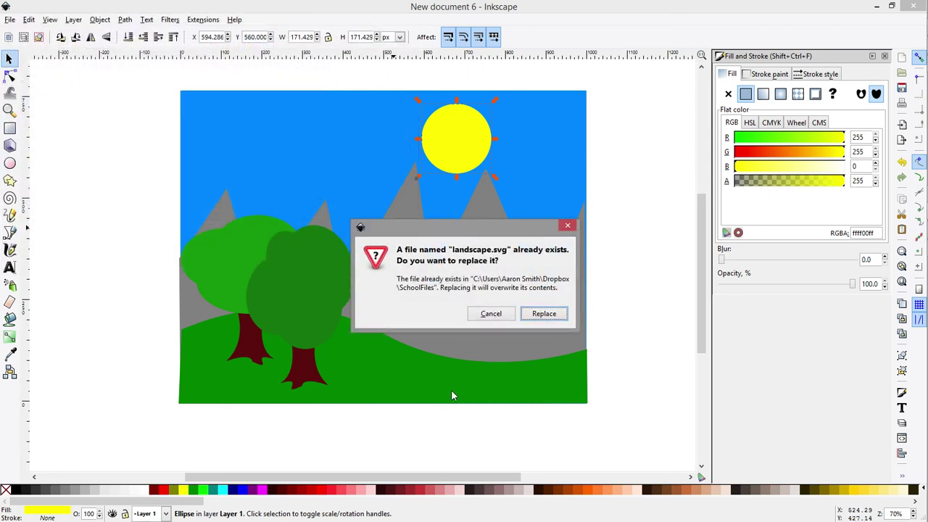
click(544, 314)
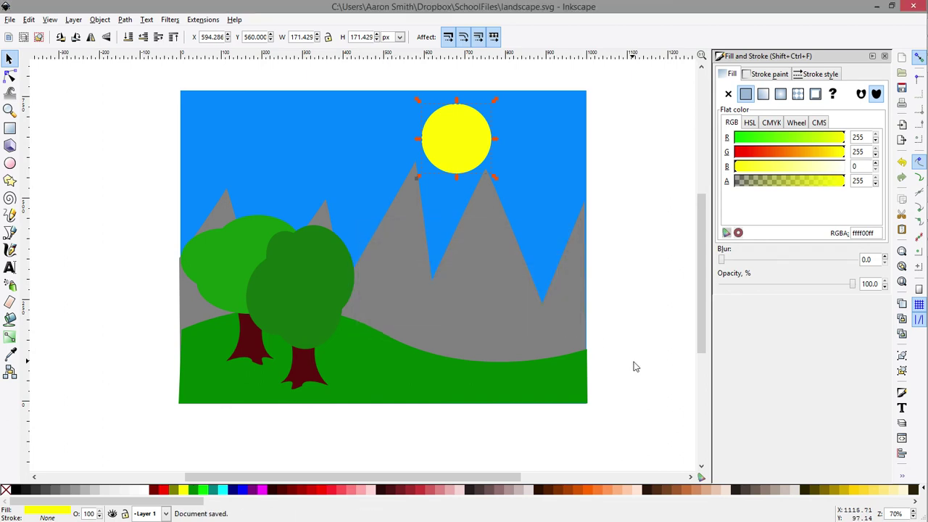
Deselect everything and export the whole page as a PNG bitmap named landscape in the SchoolFiles folder
click(153, 286)
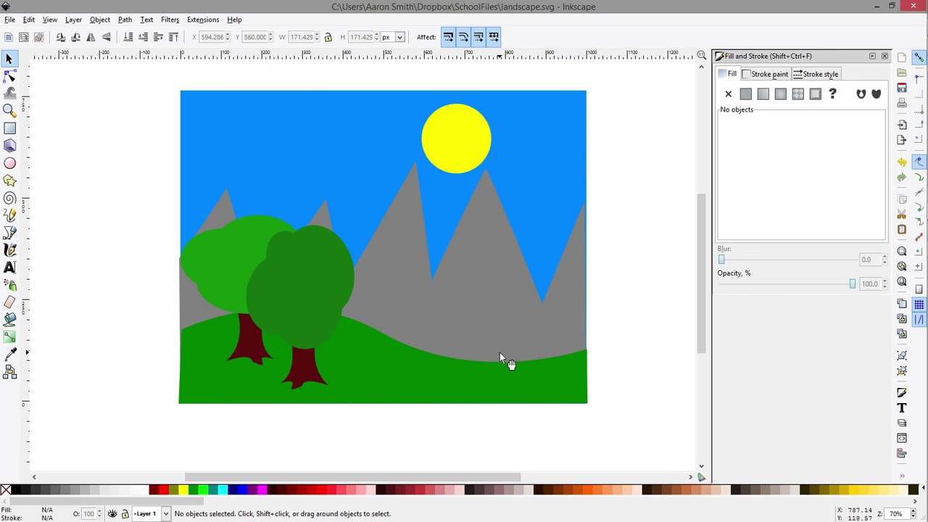
click(10, 19)
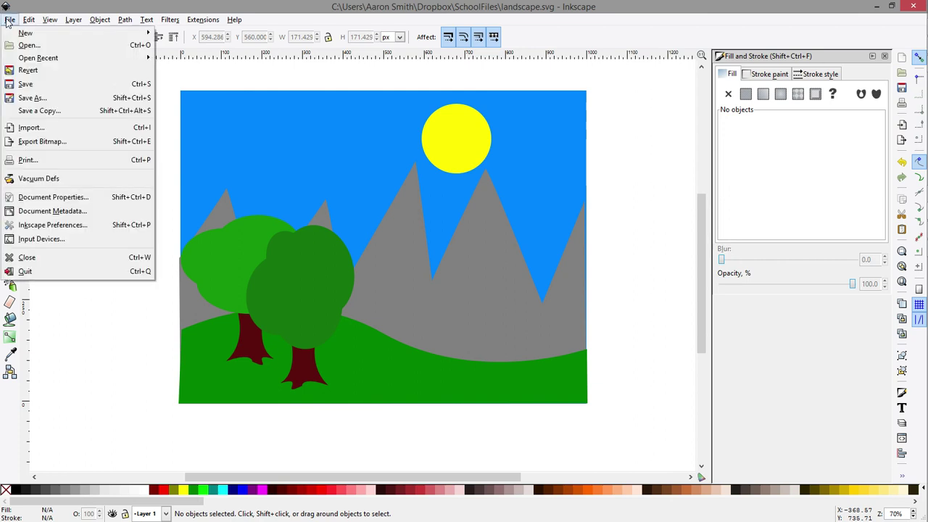
click(41, 141)
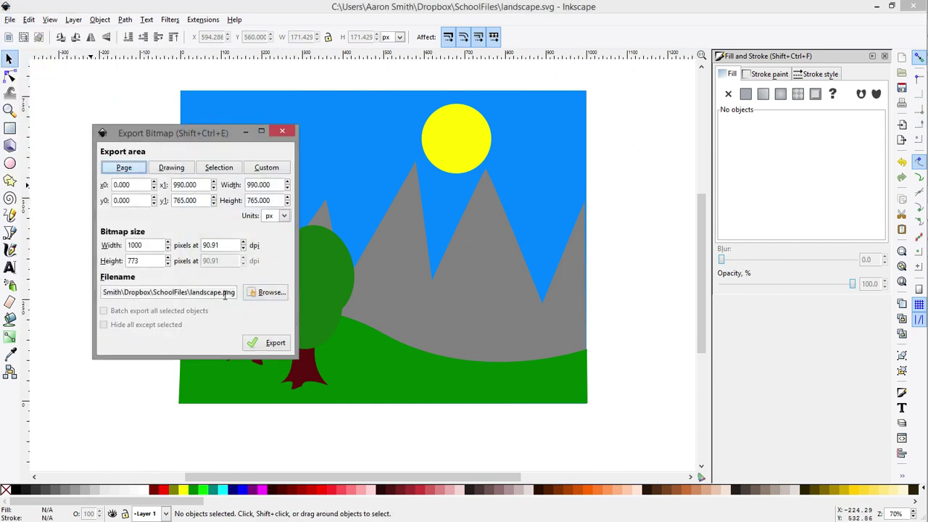
click(267, 292)
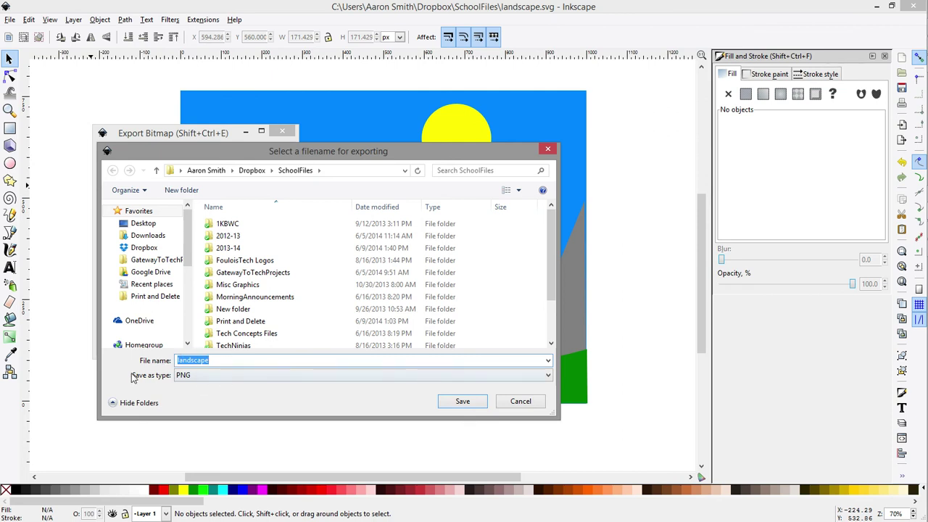
click(209, 376)
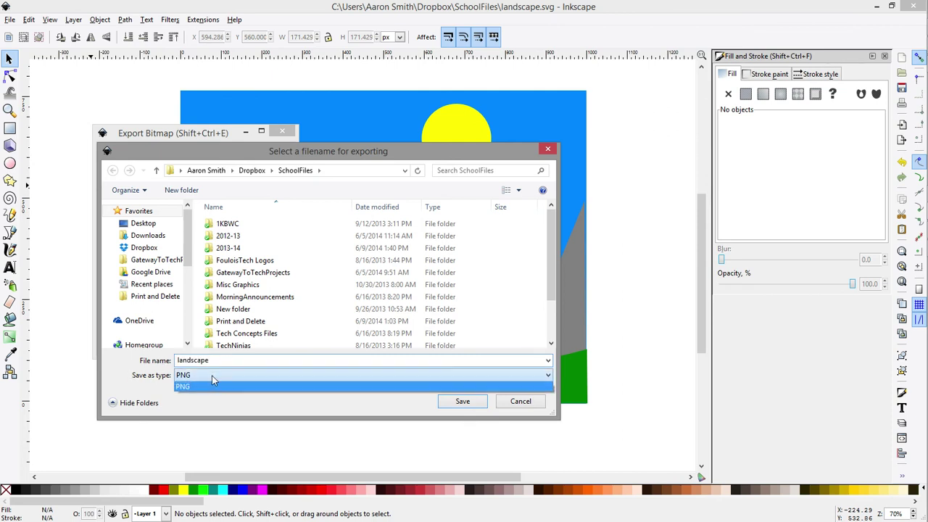
click(134, 386)
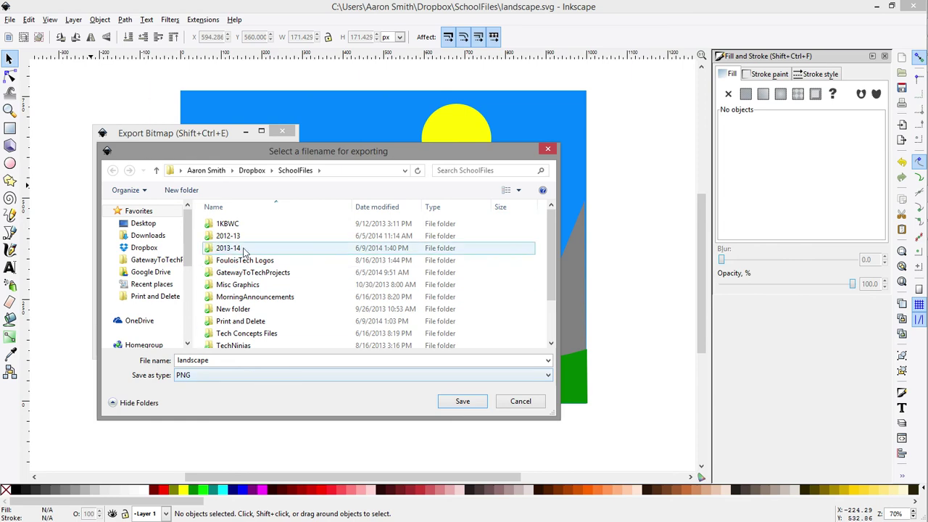
click(462, 403)
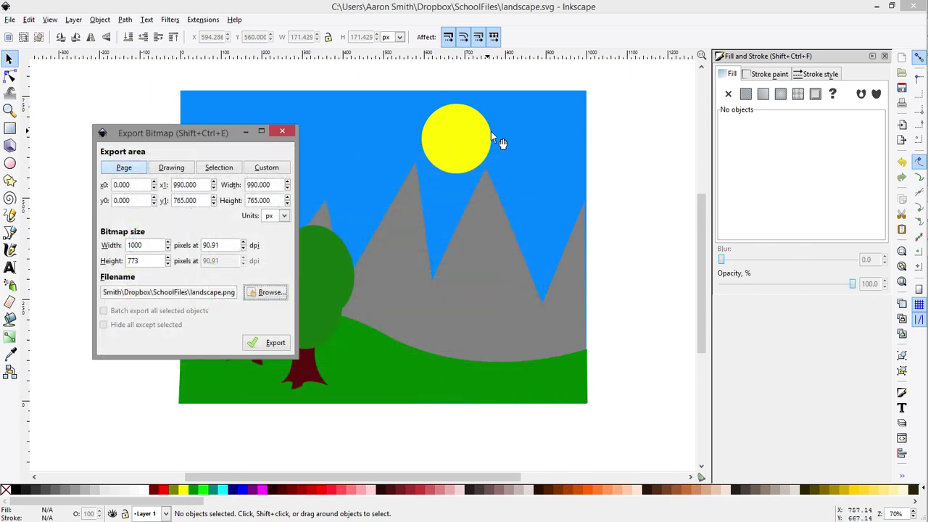
click(268, 344)
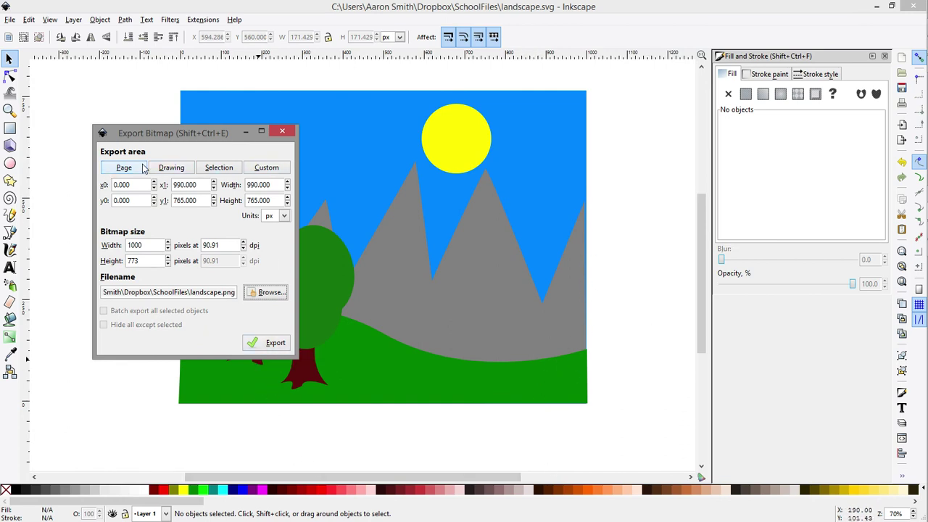
Set the export area to Page and move all the artwork off the page's right edge to about X 1006, Y -86 px
click(121, 169)
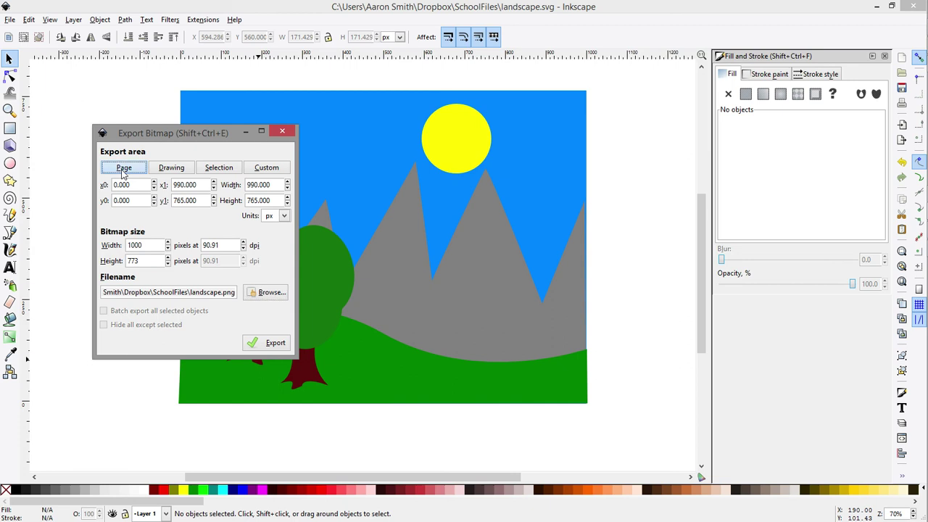
drag(169, 141, 40, 152)
drag(689, 464, 164, 76)
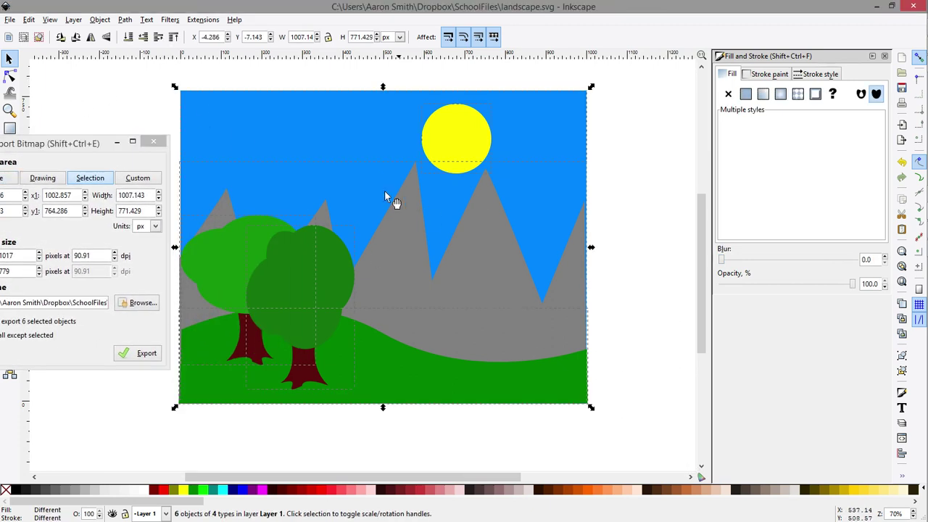
drag(270, 127, 686, 172)
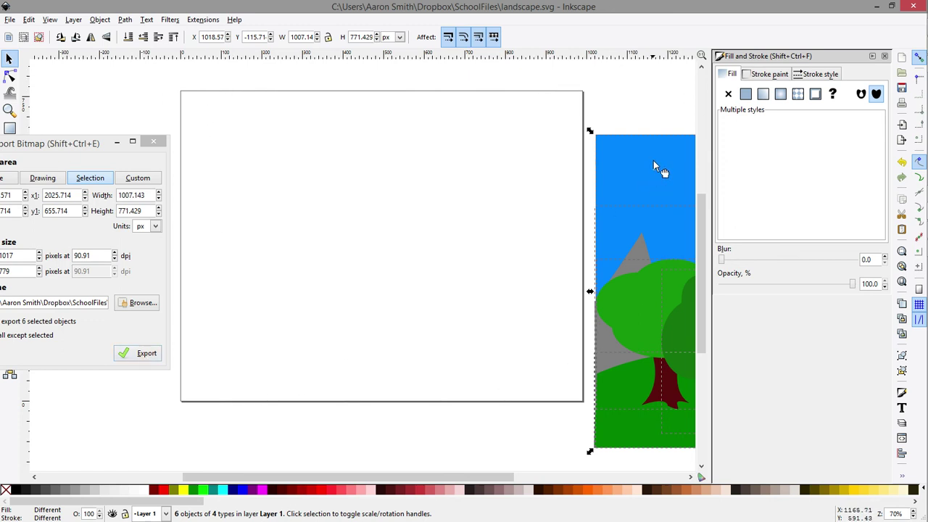
drag(653, 161, 648, 148)
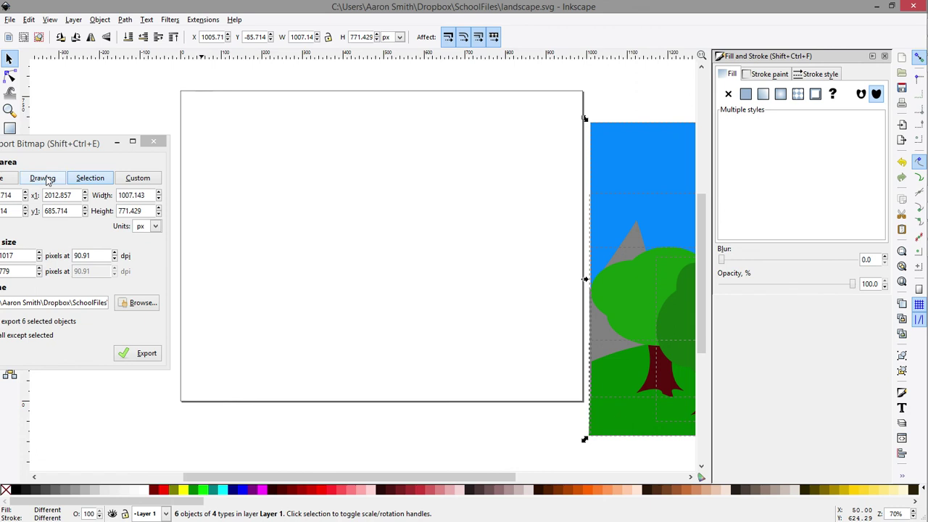
Try the Drawing and Selection export areas while shifting the artwork to about X 970, Y -64 px
click(48, 180)
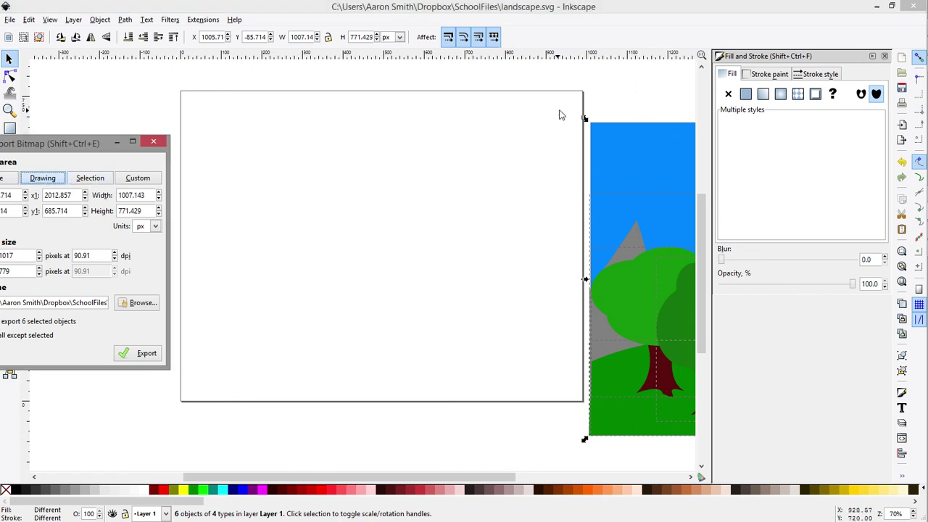
click(659, 173)
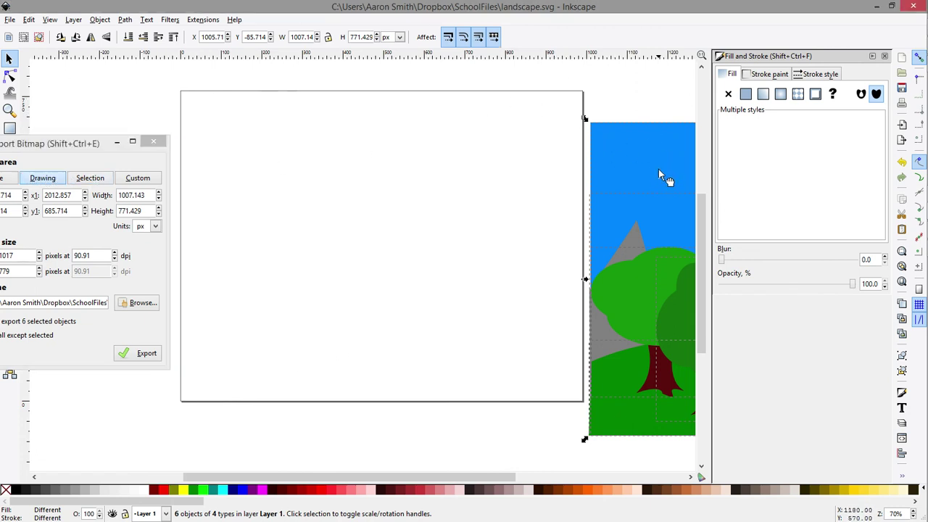
mouse_move(659, 172)
mouse_down()
mouse_move(317, 149)
mouse_move(186, 152)
mouse_move(530, 130)
mouse_move(662, 163)
mouse_move(615, 174)
mouse_move(640, 169)
mouse_up()
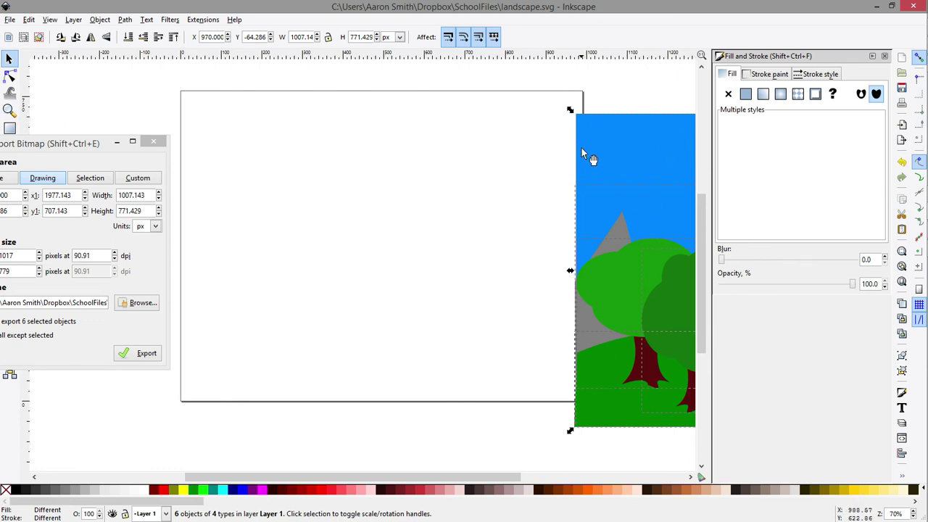
click(90, 178)
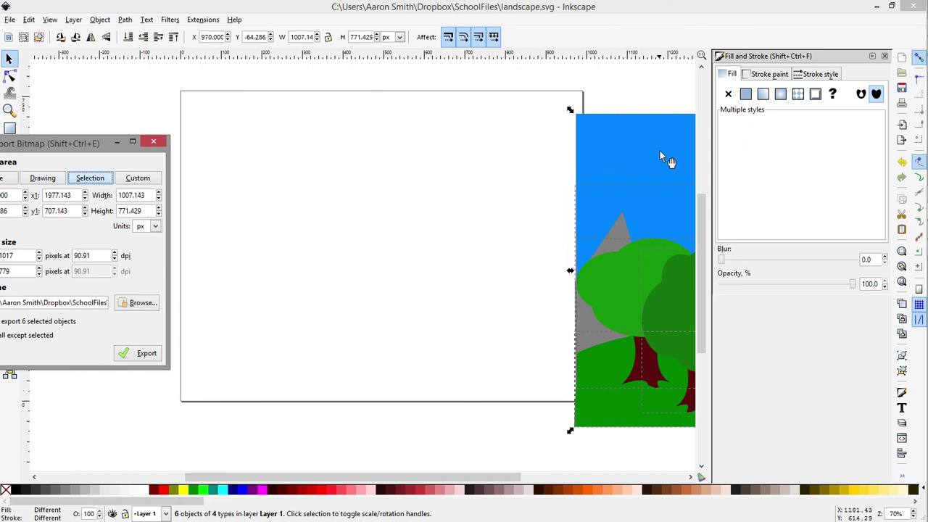
Move all the artwork back over the page to about X -3, Y -9 px and reselect every object
mouse_move(655, 130)
mouse_down()
mouse_move(324, 127)
mouse_move(256, 107)
mouse_up()
click(128, 72)
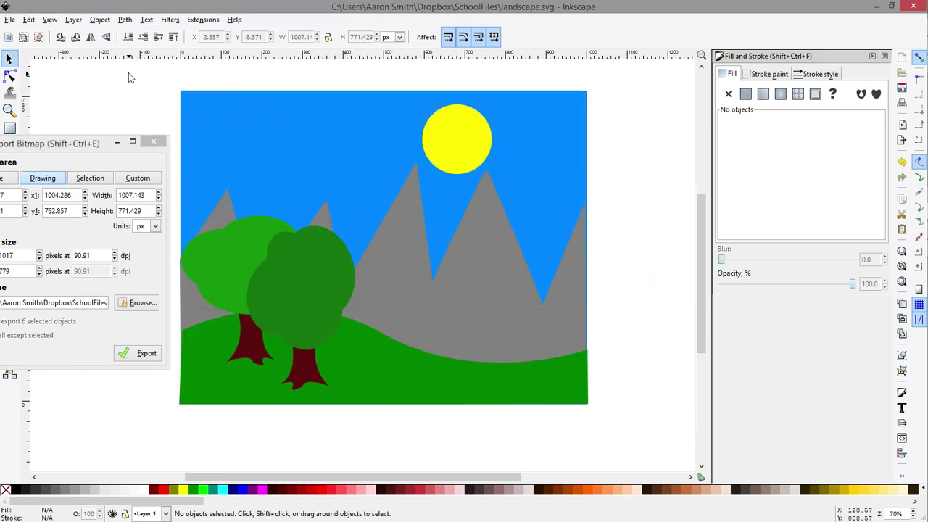
mouse_move(128, 72)
mouse_down()
mouse_move(693, 321)
mouse_move(543, 411)
mouse_move(349, 468)
mouse_move(479, 473)
mouse_move(254, 475)
mouse_up()
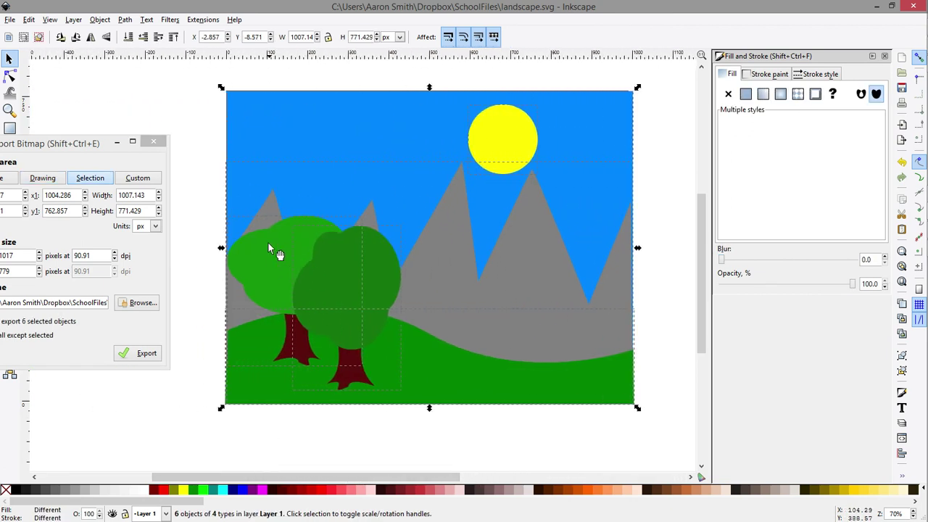
Select only the lighter green tree group in place of all objects, and set the bitmap export area to Page
click(192, 142)
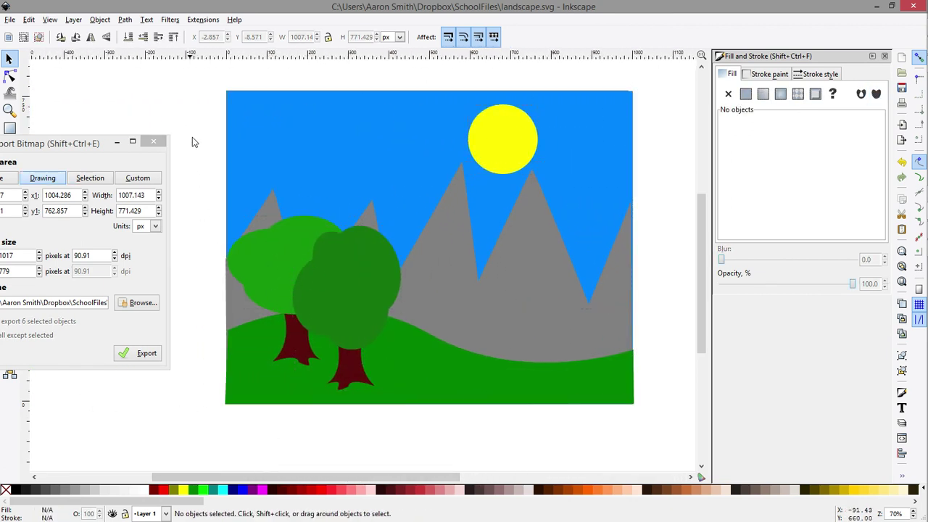
click(269, 262)
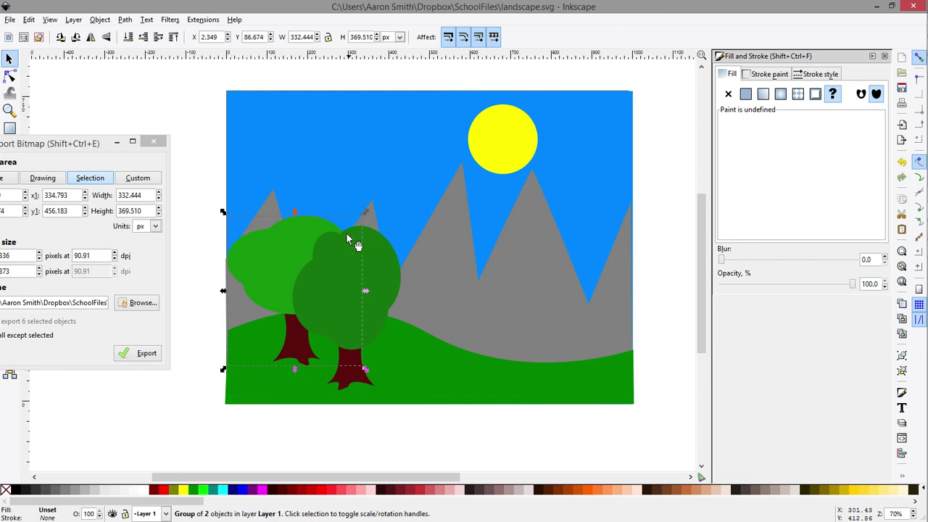
drag(91, 153, 66, 152)
click(93, 182)
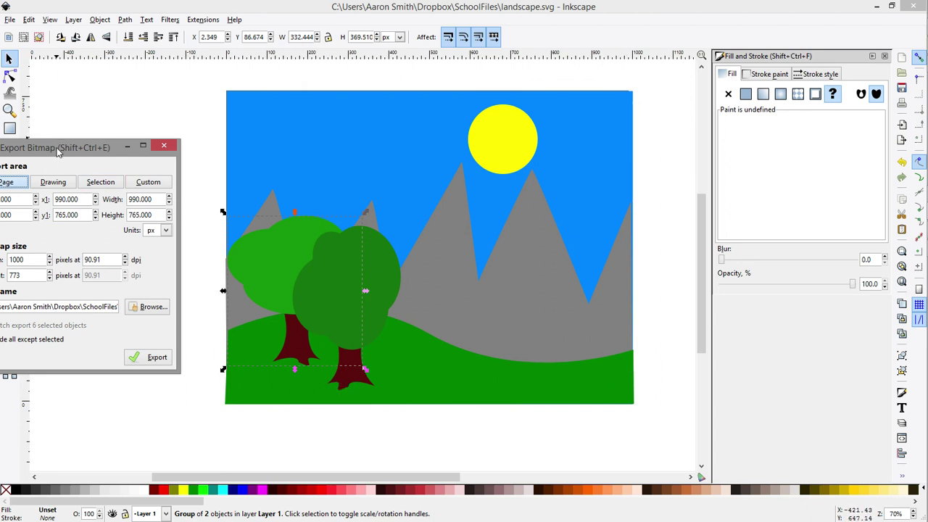
drag(55, 148, 188, 129)
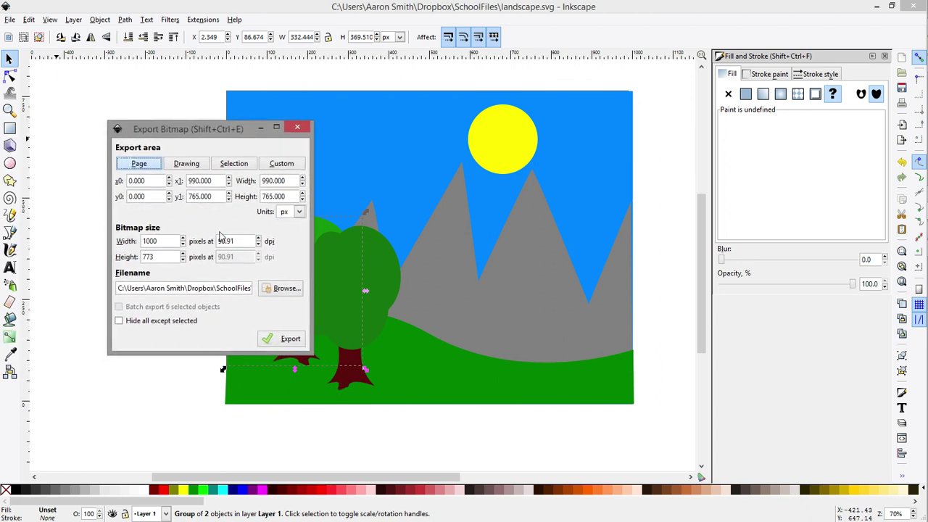
Set the bitmap width to 100 pixels and export the page, replacing the existing landscape.png
click(164, 240)
key(Tab)
click(284, 341)
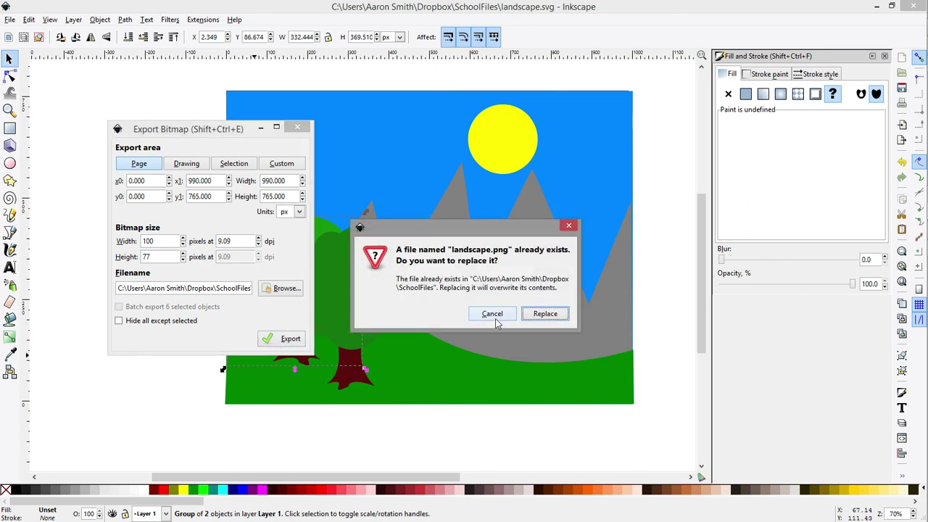
click(546, 314)
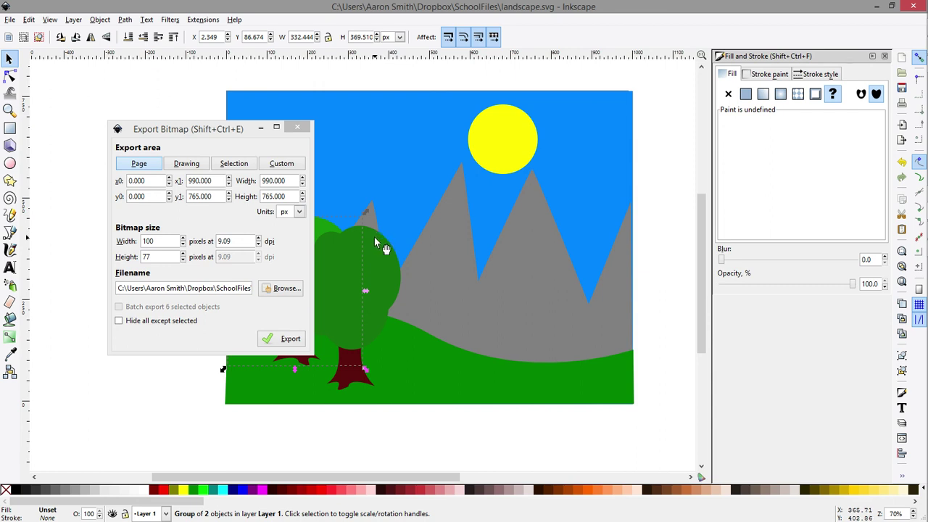
drag(228, 133, 163, 119)
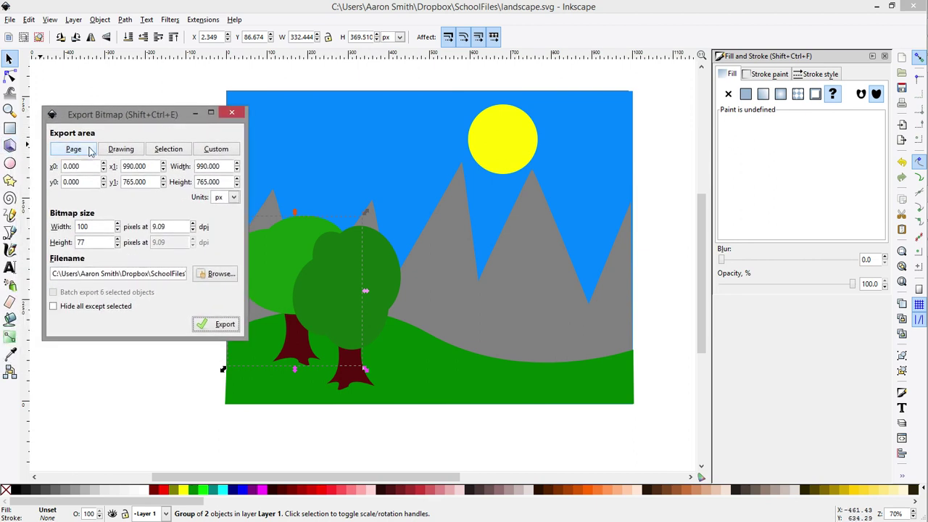